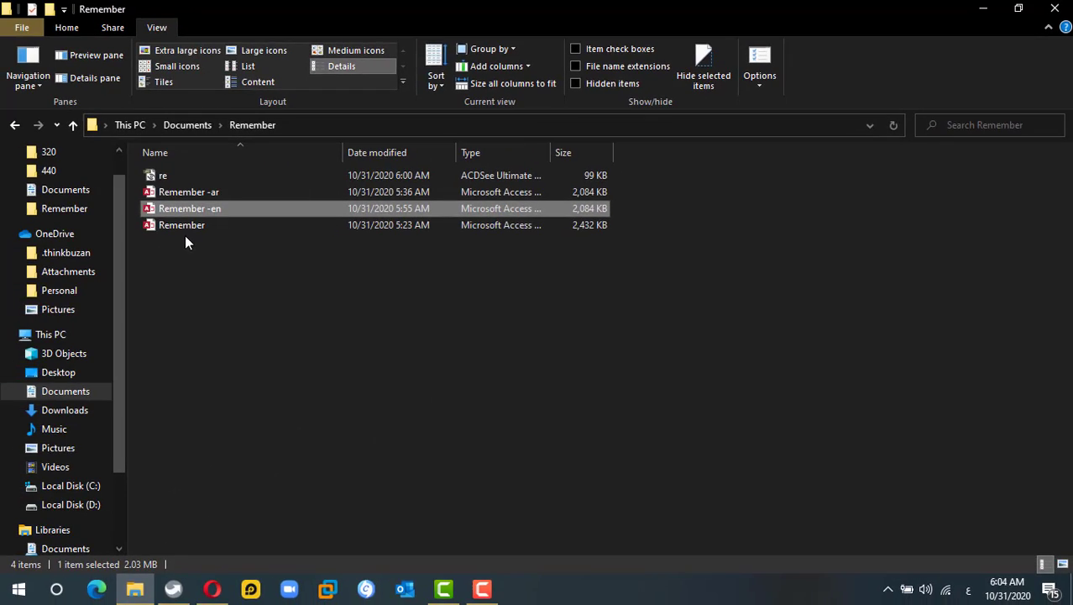
- Open the Remember database from Documents\Remember in Access
click(179, 225)
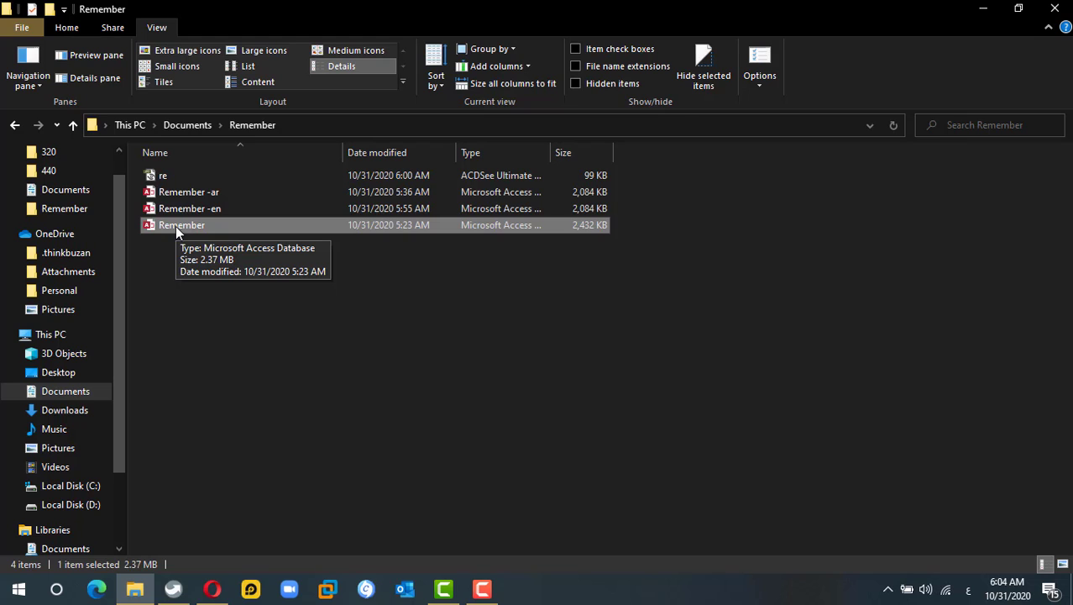
double_click(176, 226)
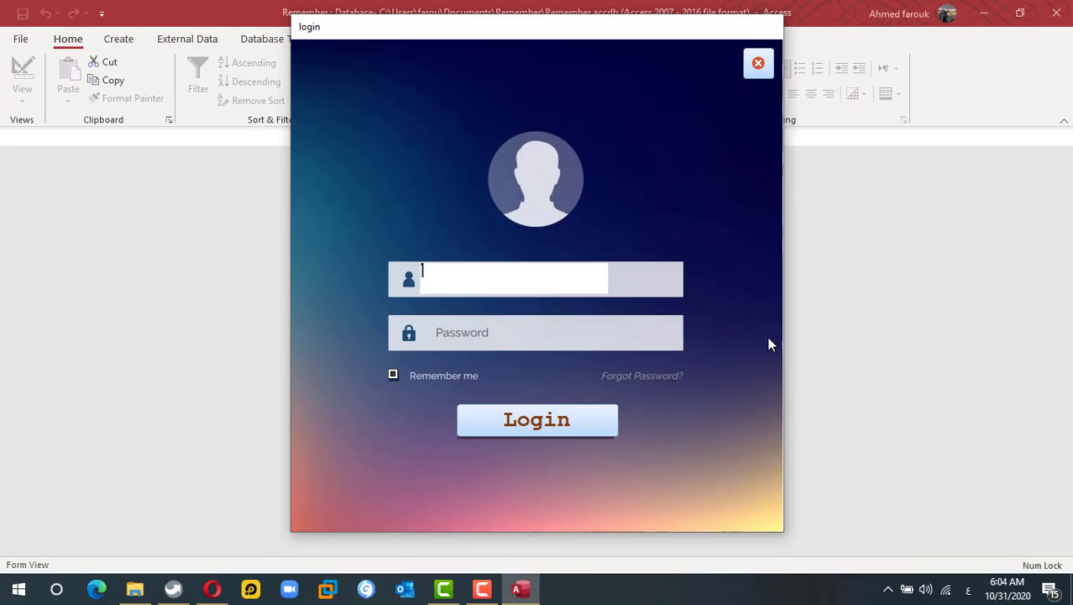
- Log in with the username and password, with Remember me ticked
text(ahmed)
key(Tab)
text(12)
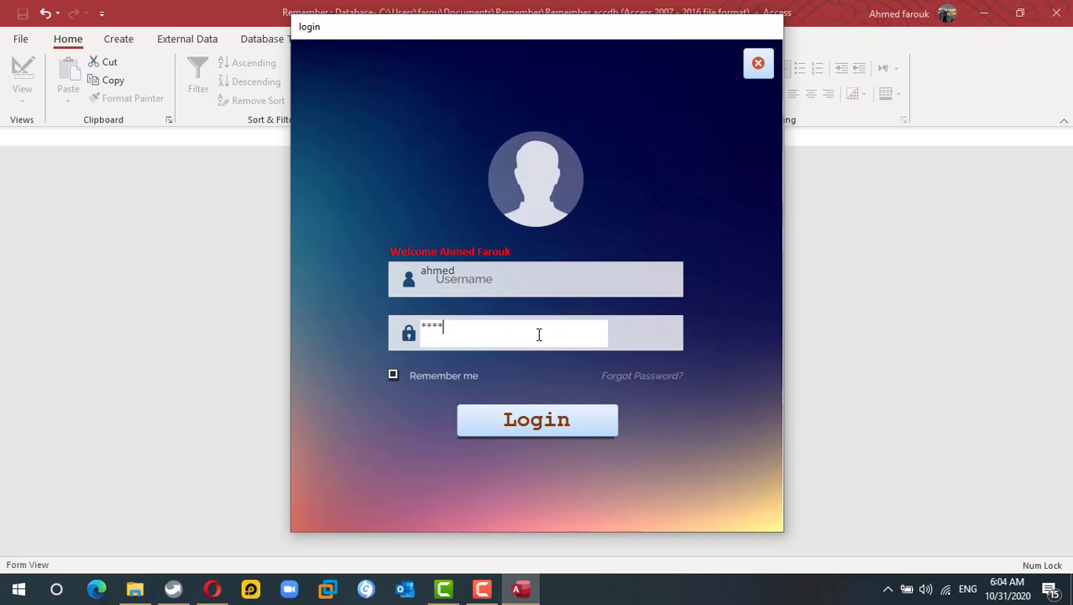
text(3456)
key(Tab)
click(393, 373)
click(526, 425)
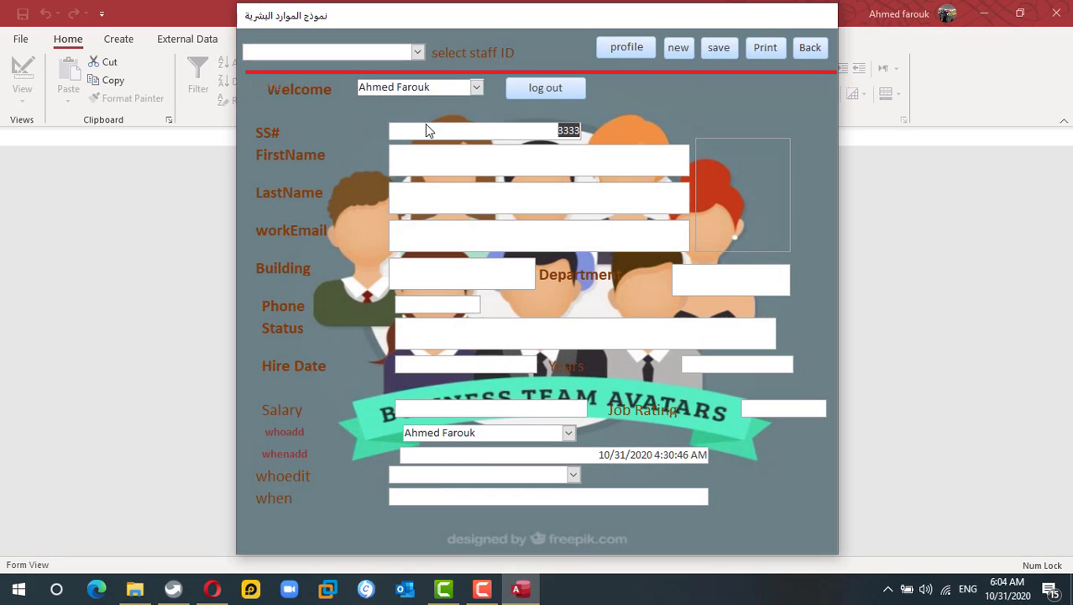
- Close the HR staff form and Access, then reopen the Remember database
click(809, 49)
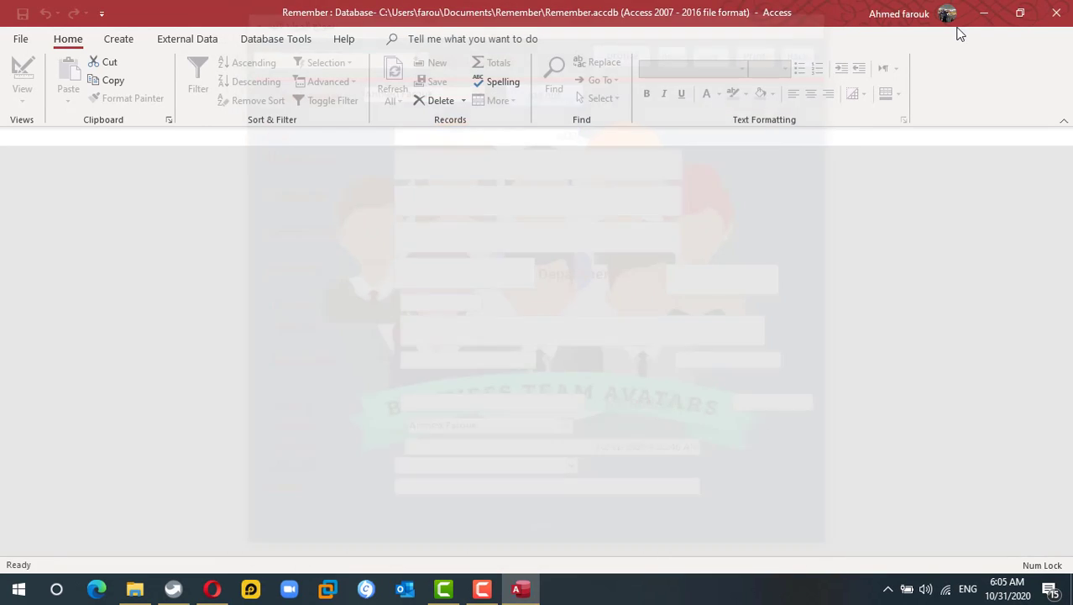
click(1059, 17)
double_click(232, 226)
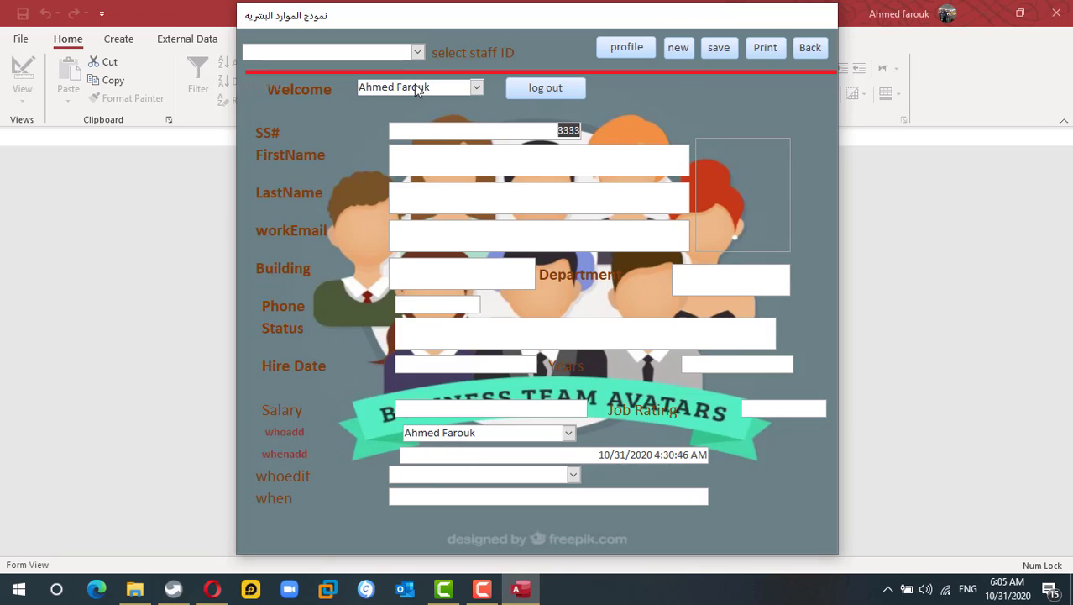
- Log out of the HR staff form, reopen the database, and close the login form
click(534, 86)
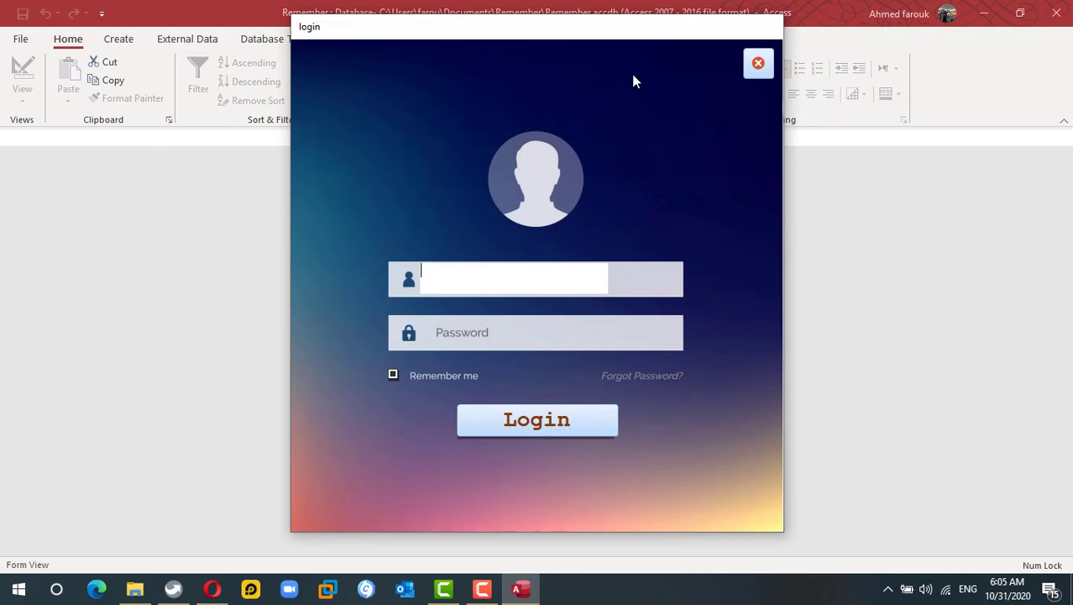
click(758, 63)
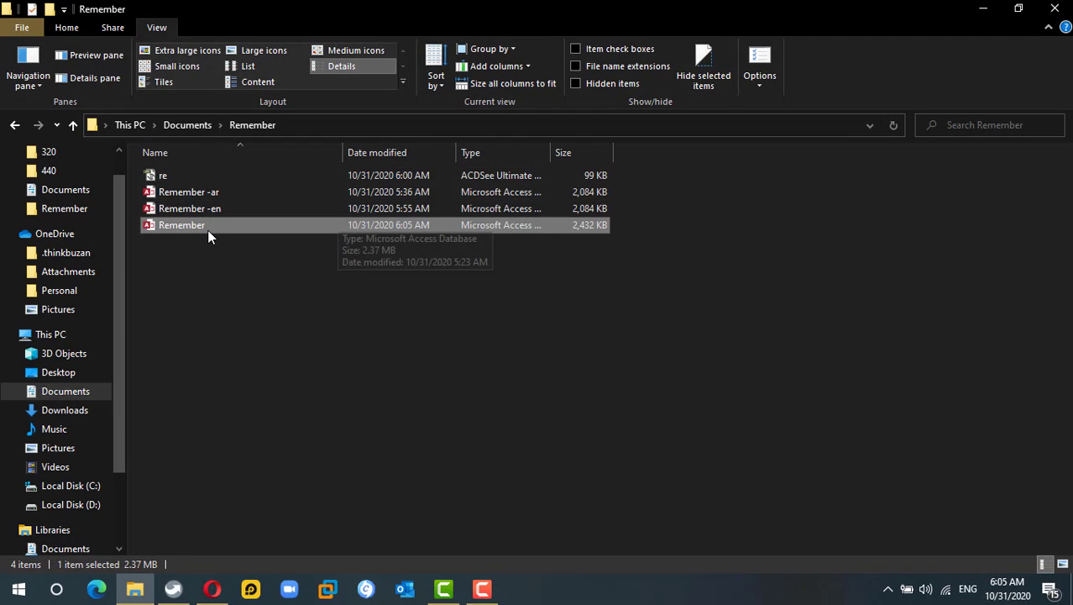
double_click(206, 227)
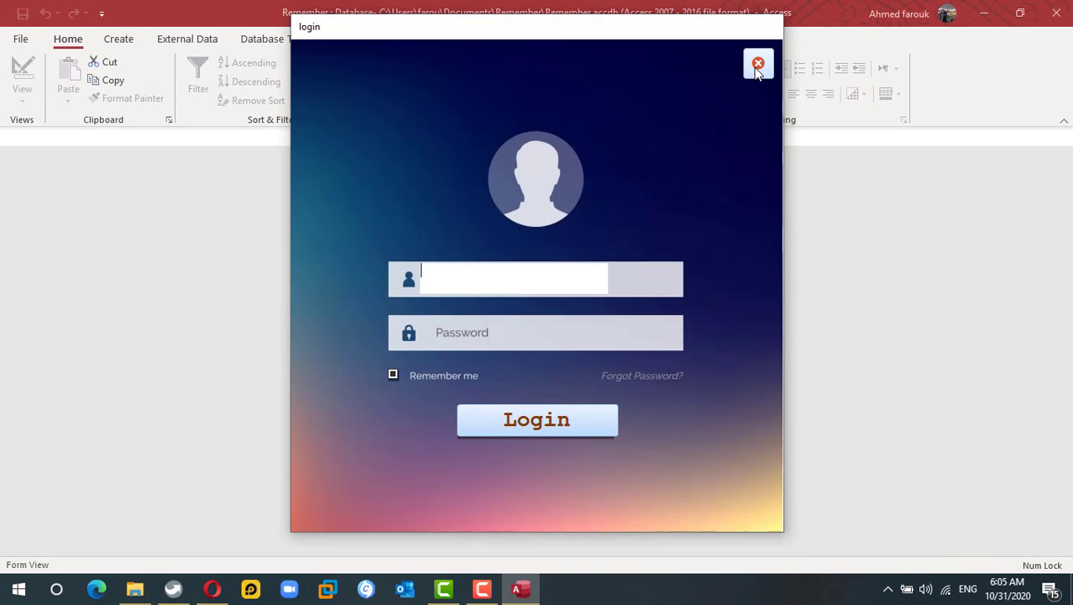
click(758, 66)
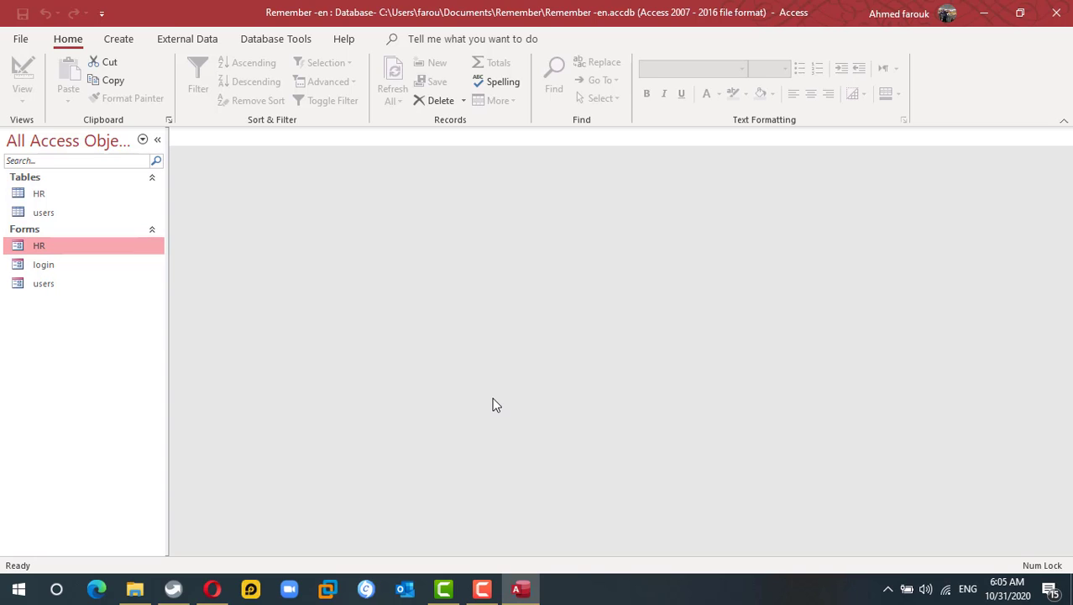
- Switch to the Create ribbon in the Remember -en database
click(118, 40)
- In a new table design, add fields remid (Number), rem (Yes/No) and userid (Number)
click(119, 92)
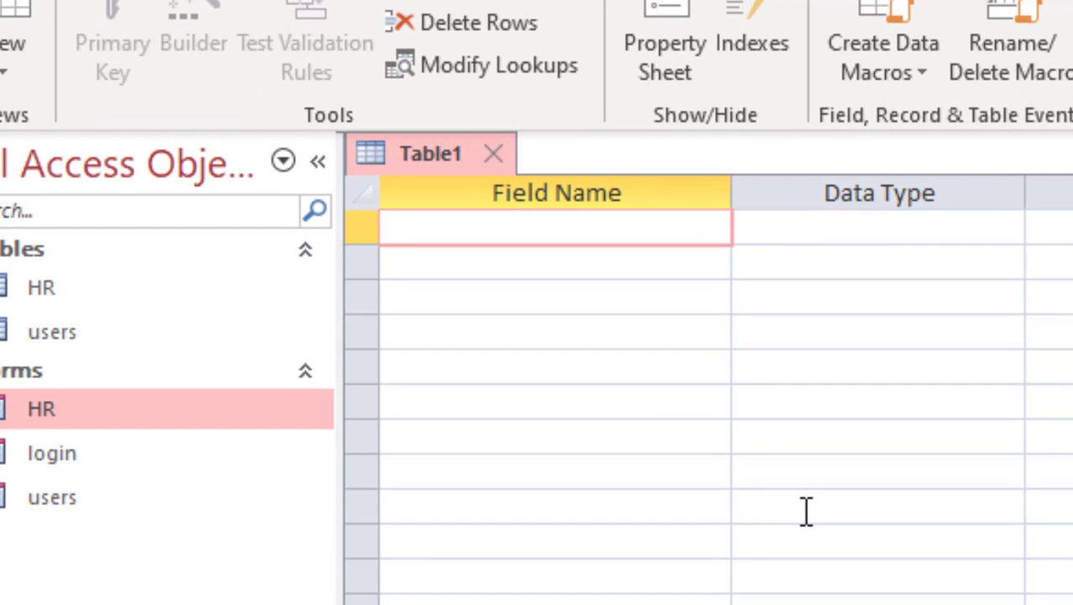
text(rem)
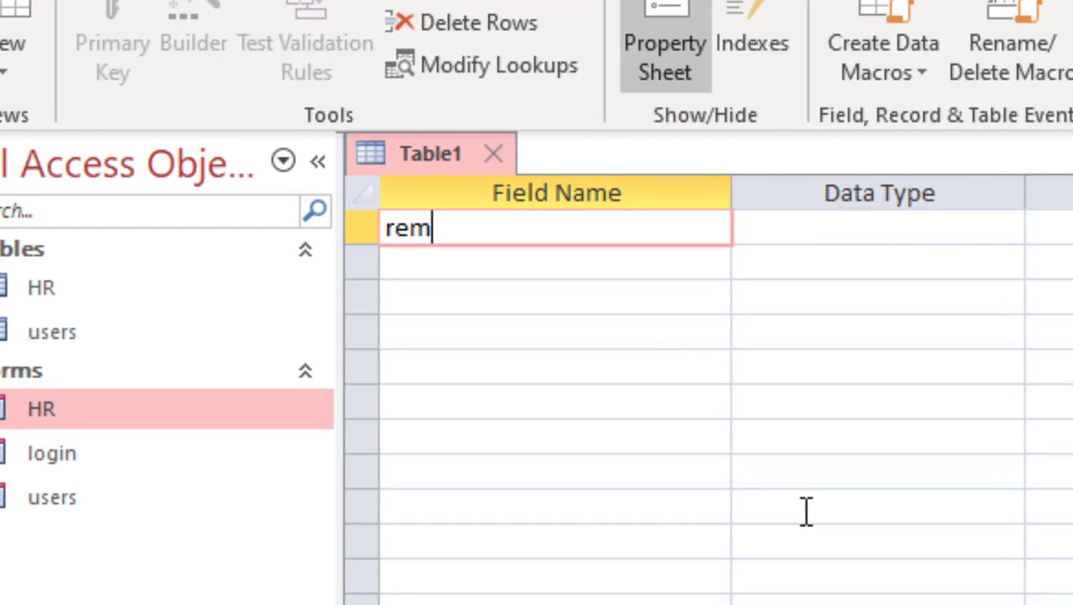
text(id)
key(Tab)
text(n)
key(Tab)
key(Tab)
text(rem)
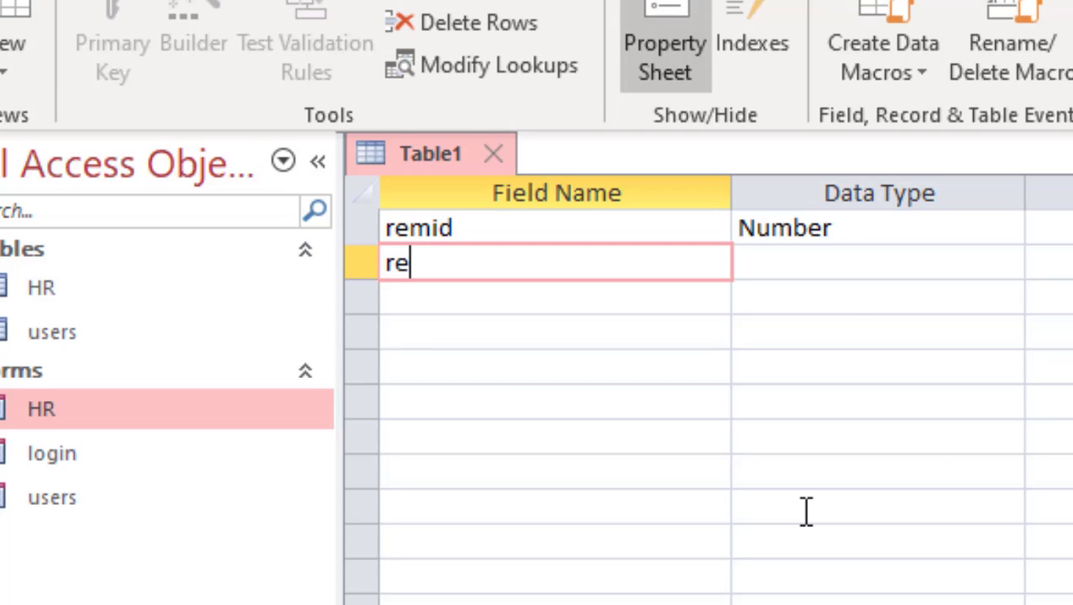
key(Tab)
text(y)
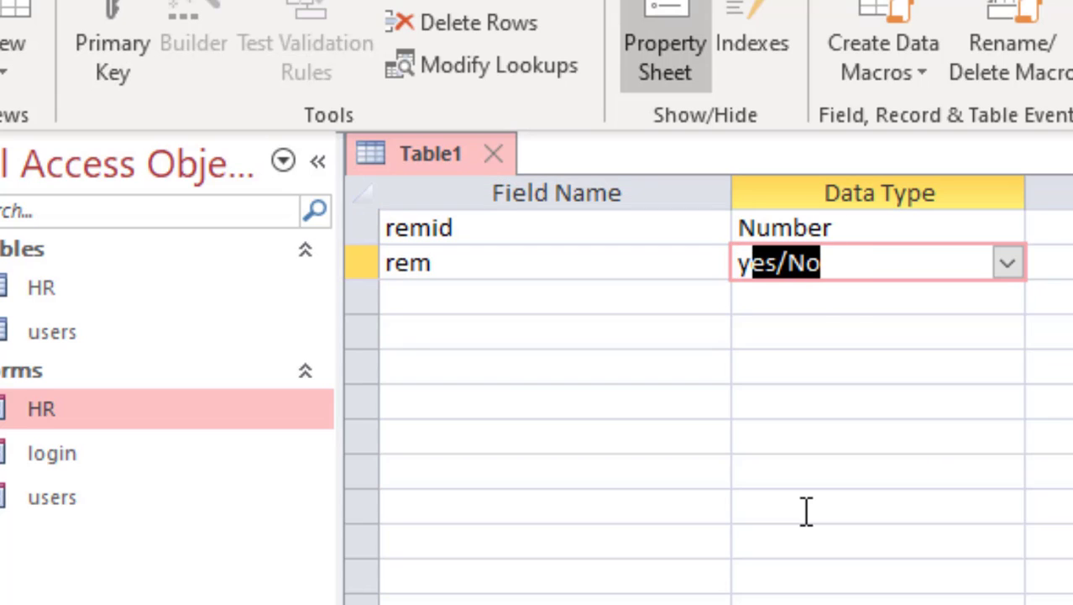
key(Tab)
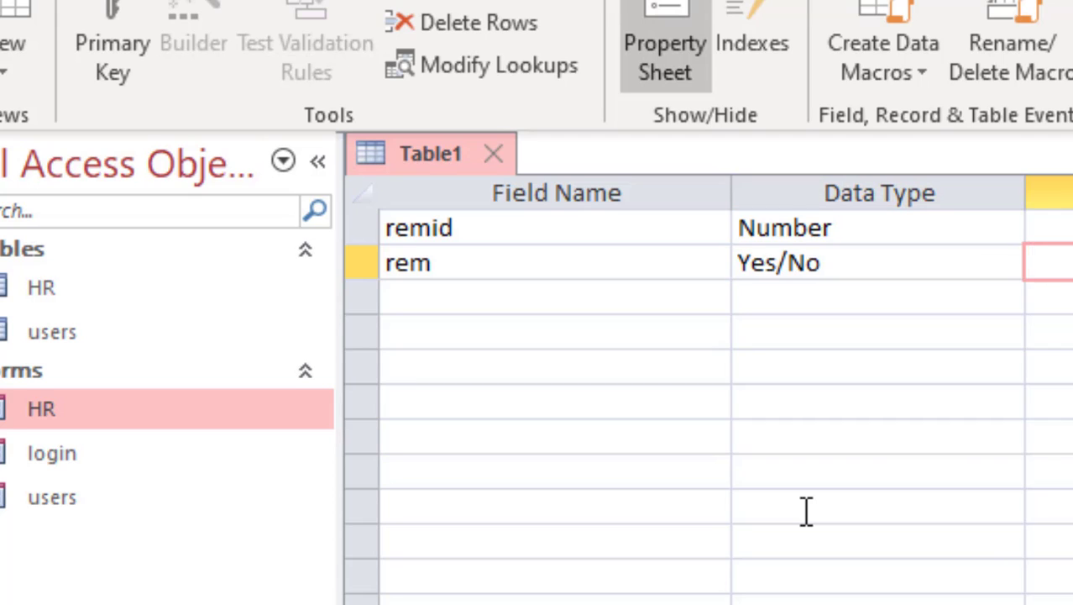
key(Tab)
text(userid)
key(Tab)
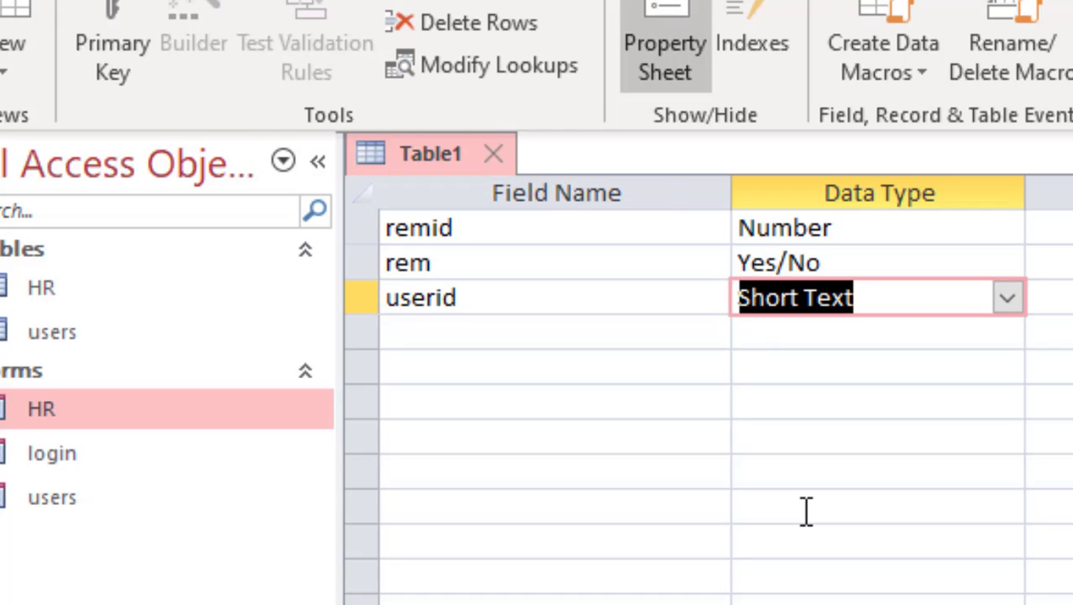
text(number)
key(Tab)
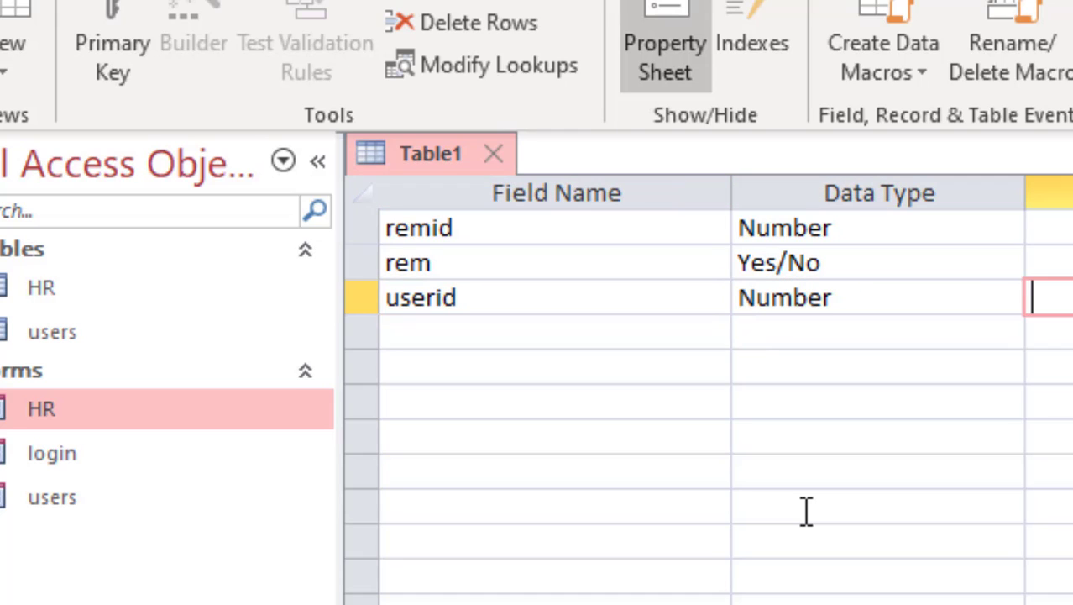
- Make remid the primary key, then save the table as rem and close it
click(498, 226)
click(126, 13)
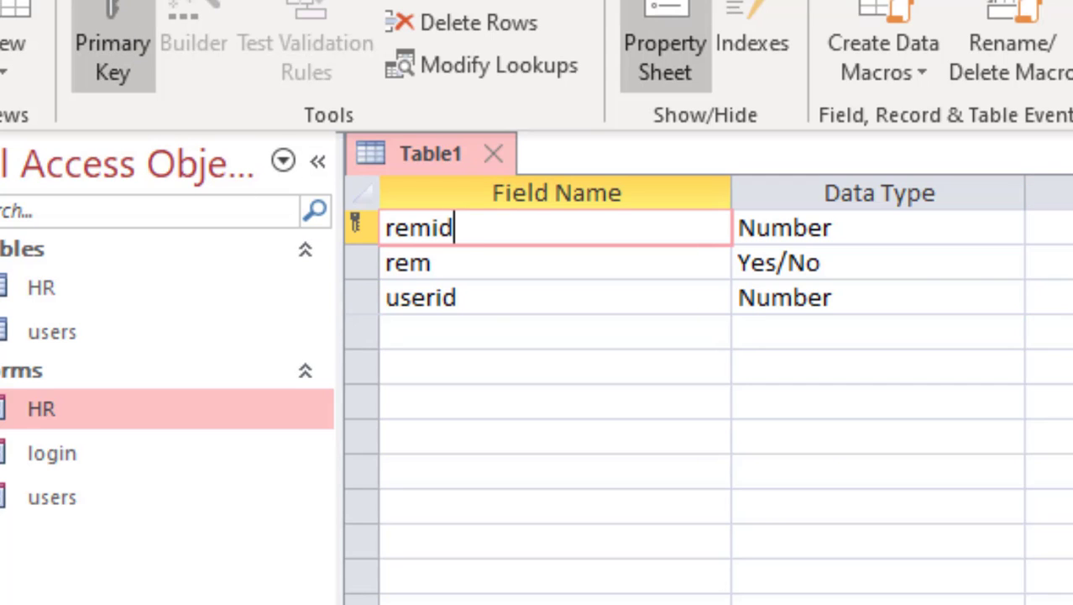
key(ctrl+s)
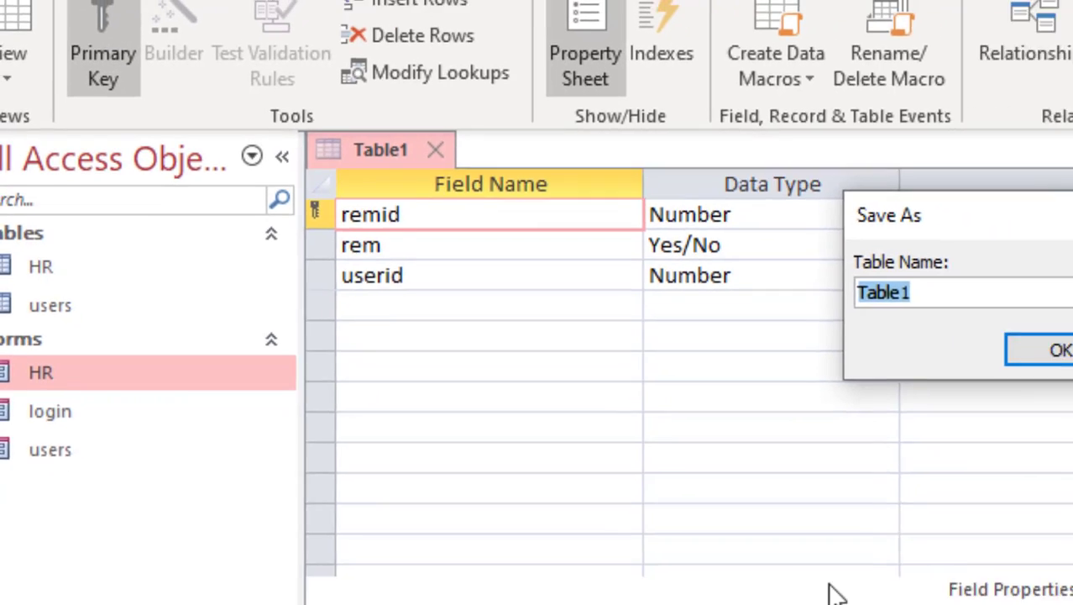
text(rem)
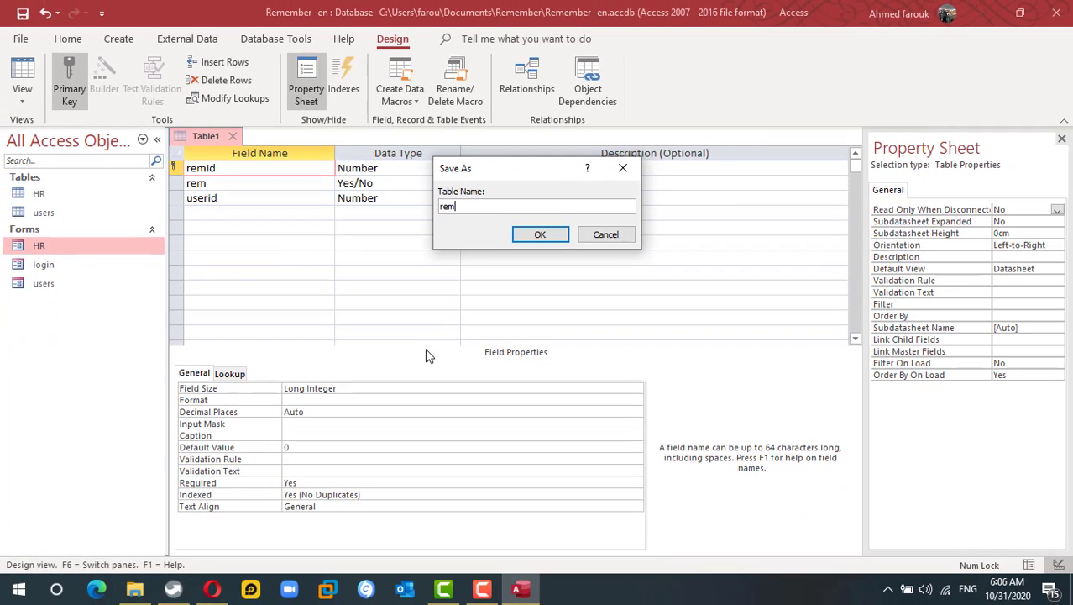
click(540, 235)
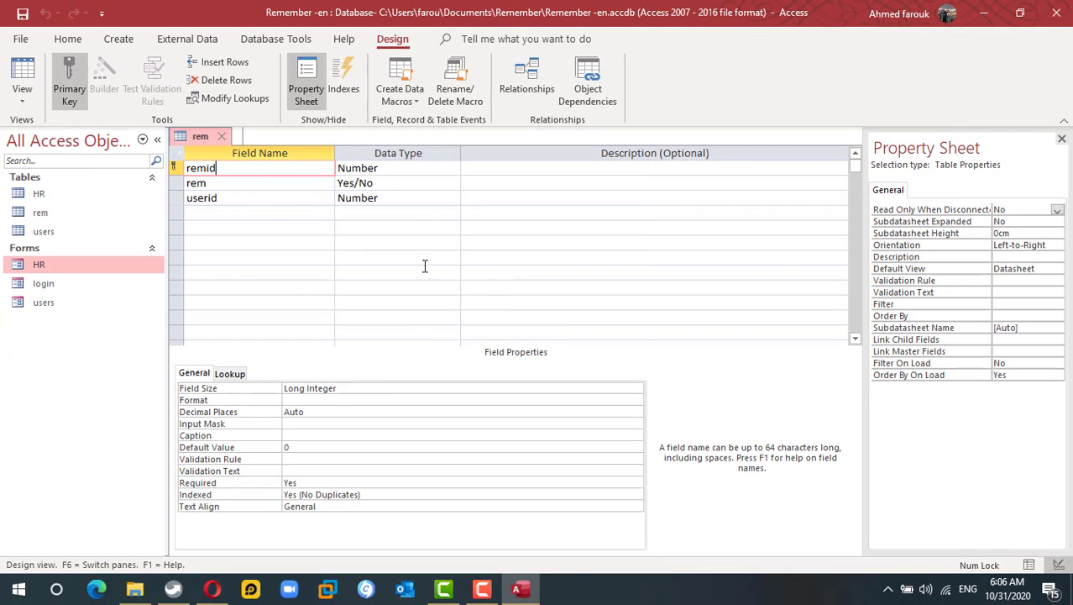
click(222, 136)
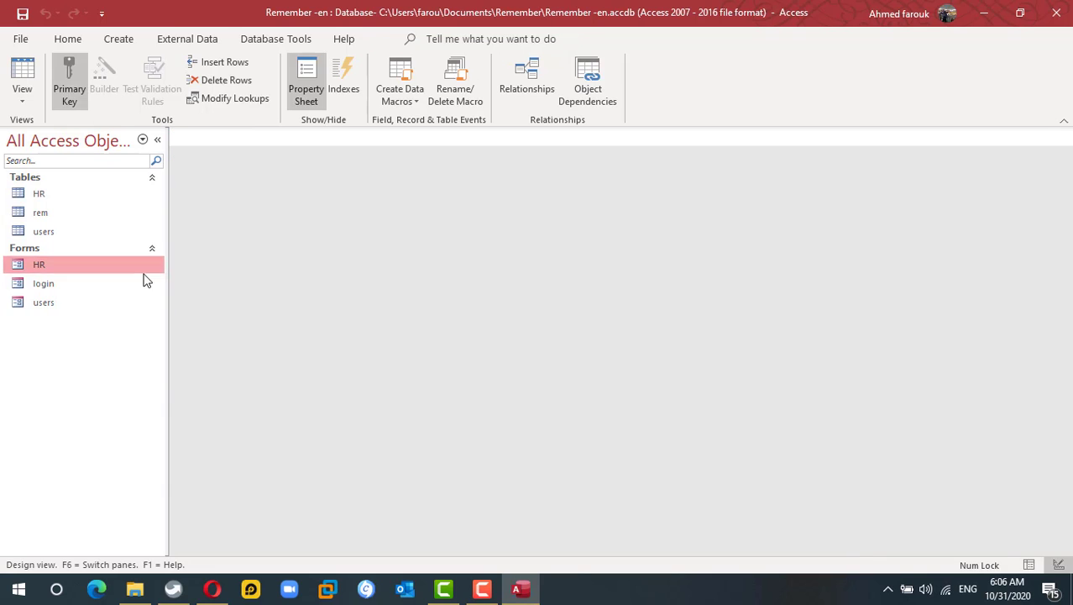
- Open the login form in Design View
click(65, 288)
right_click(64, 288)
click(118, 323)
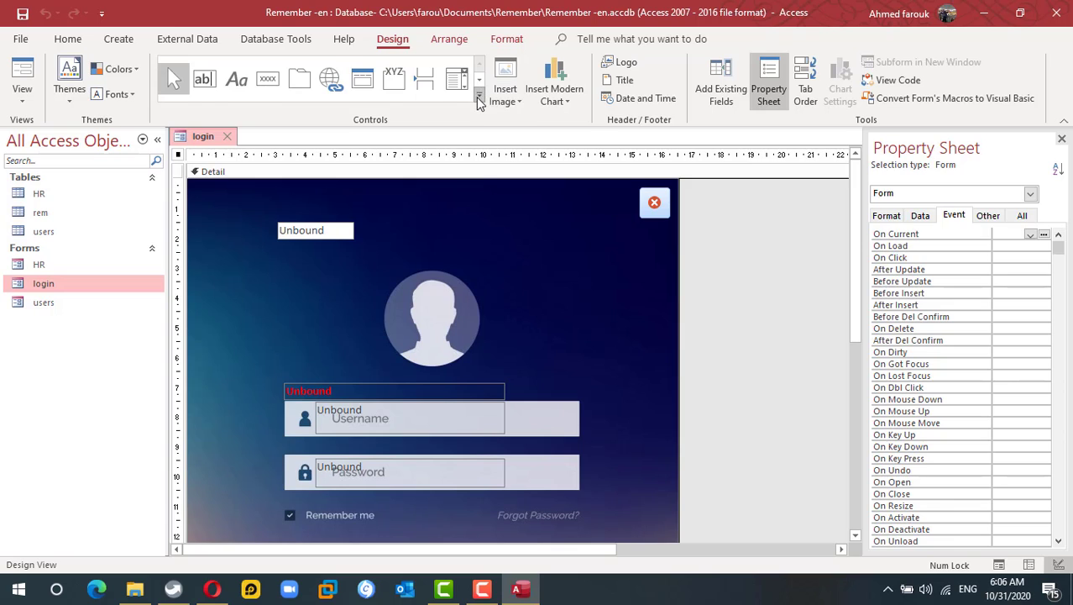
- Draw a check box and position it beside the Remember me label
click(477, 96)
click(299, 103)
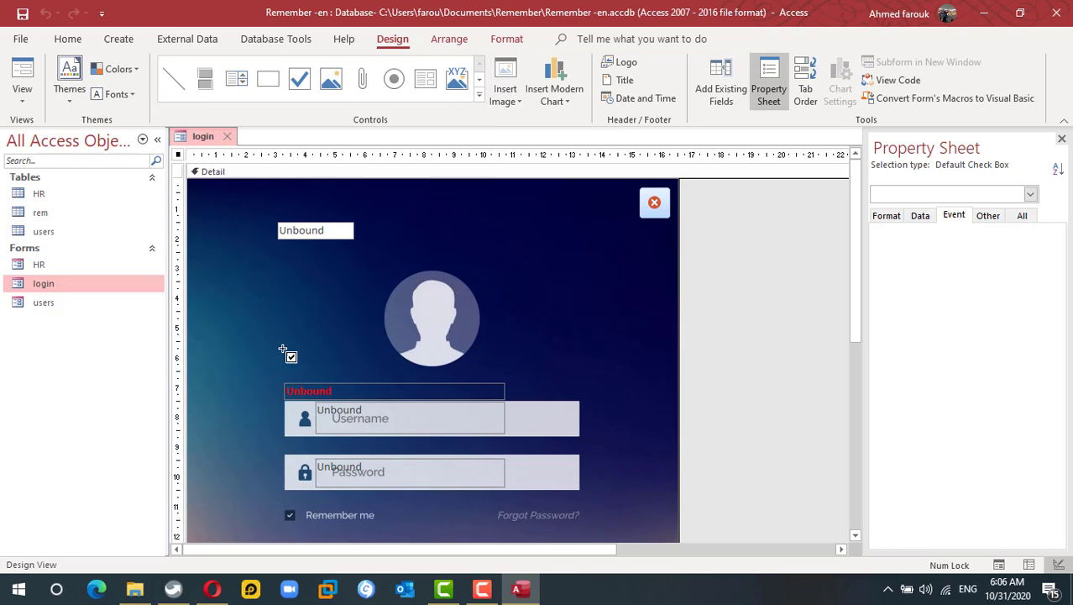
drag(299, 510, 280, 522)
click(297, 514)
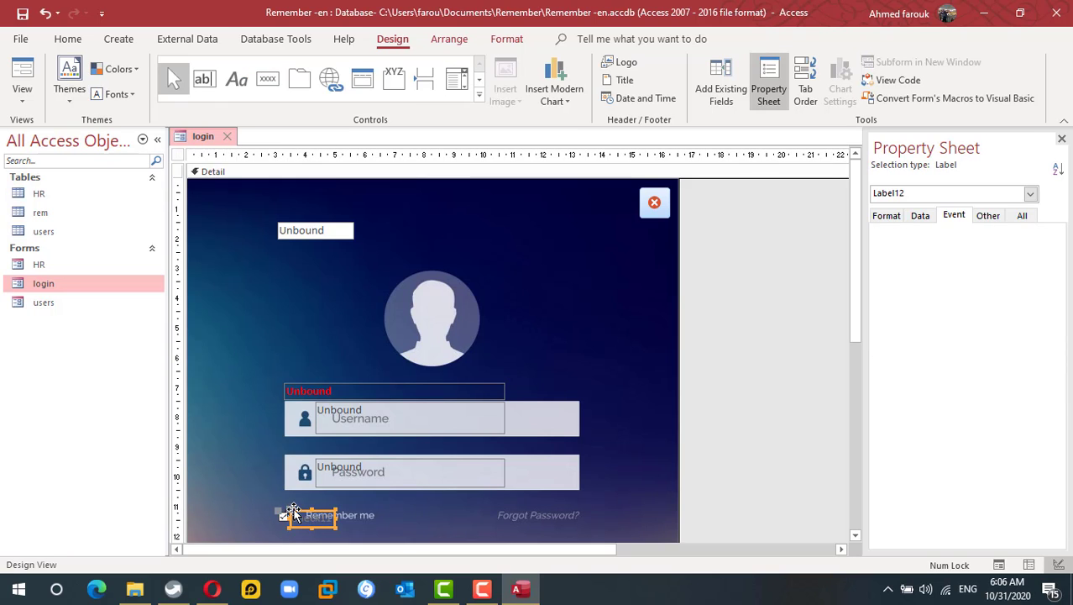
click(259, 502)
click(286, 514)
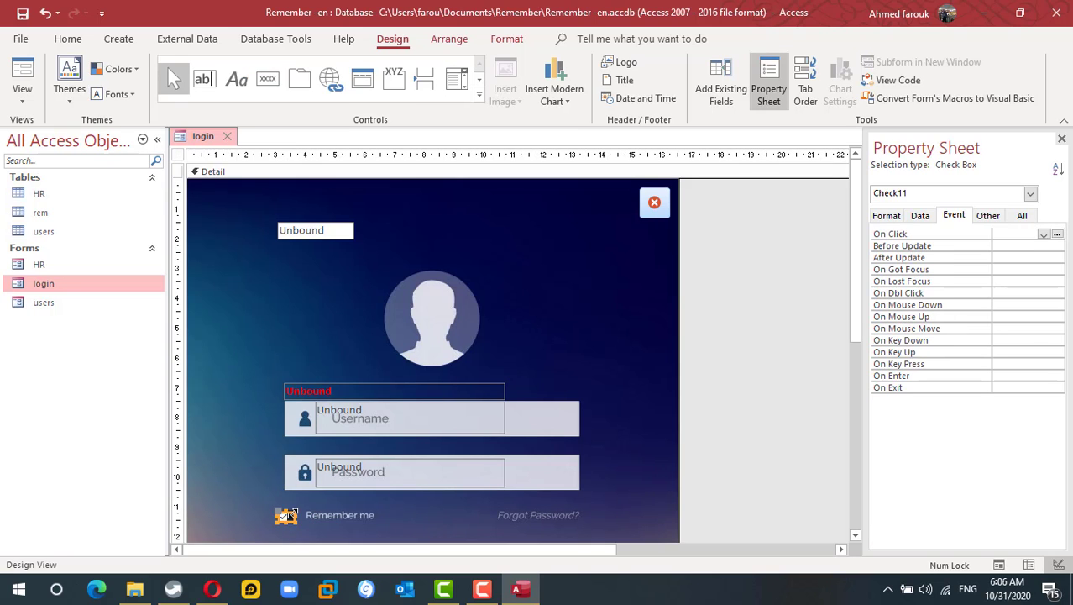
drag(296, 512, 306, 506)
- Show the check box's properties on the All tab and select its Name
click(1022, 215)
click(1018, 237)
click(977, 234)
- Name the check box autologi
text(autologi)
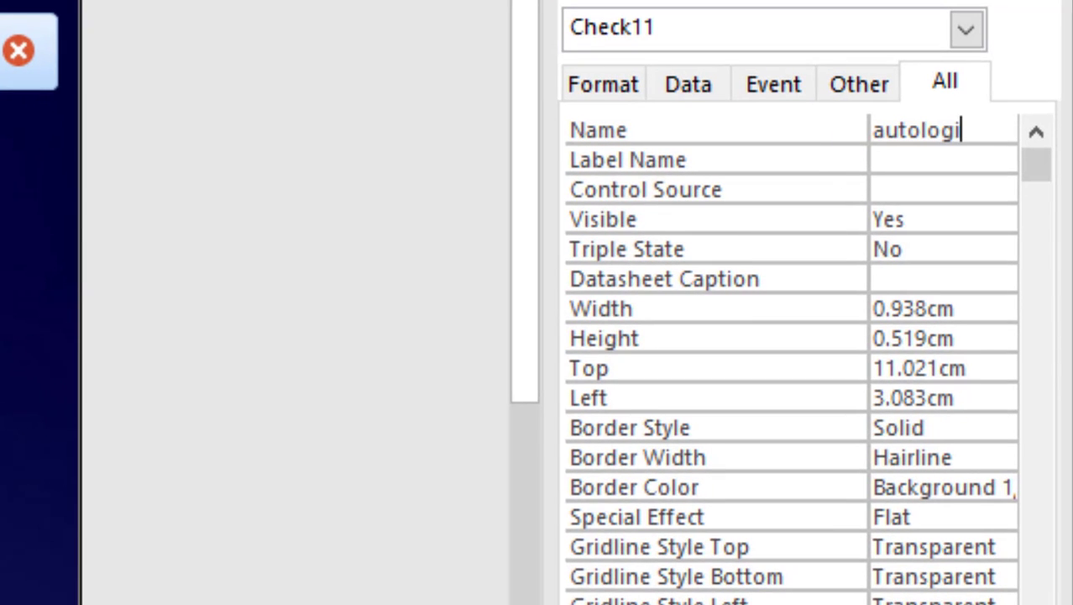
key(Return)
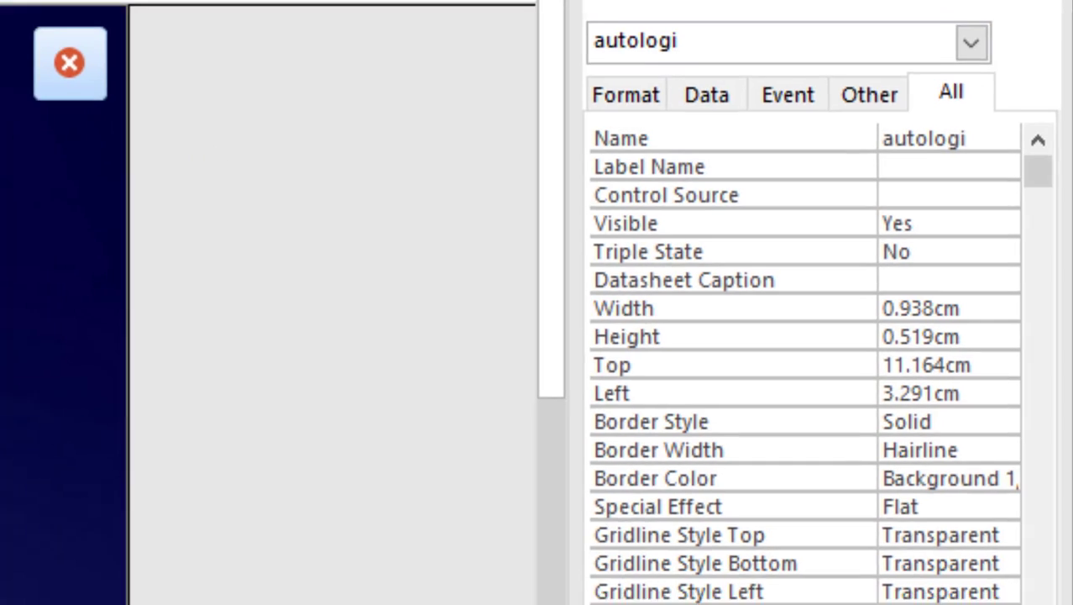
click(0, 84)
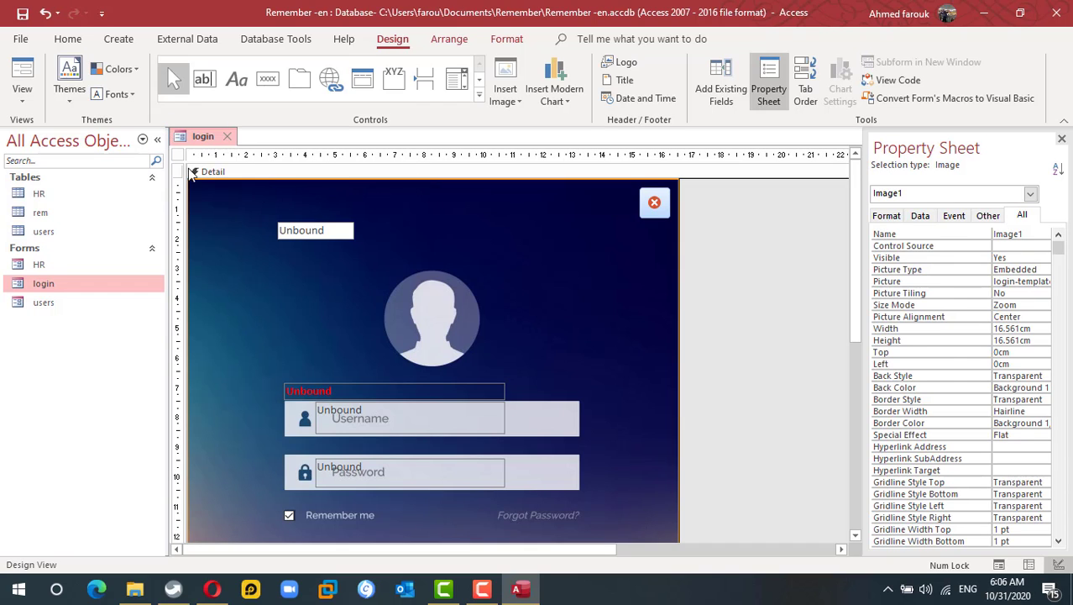
- Set the login form's Shortcut Menu property to Yes
click(178, 154)
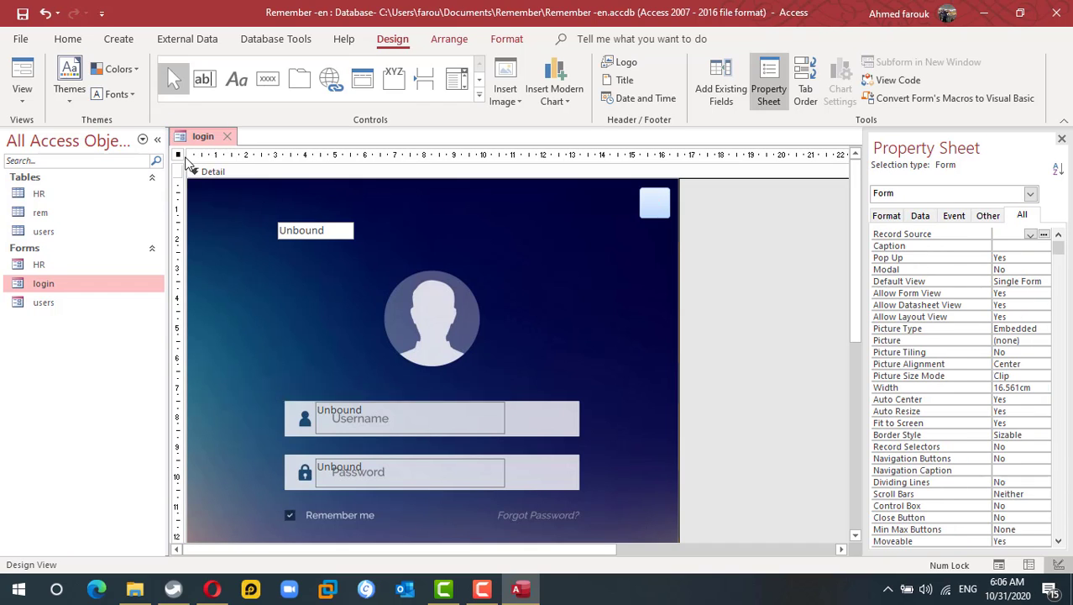
click(994, 216)
double_click(1018, 289)
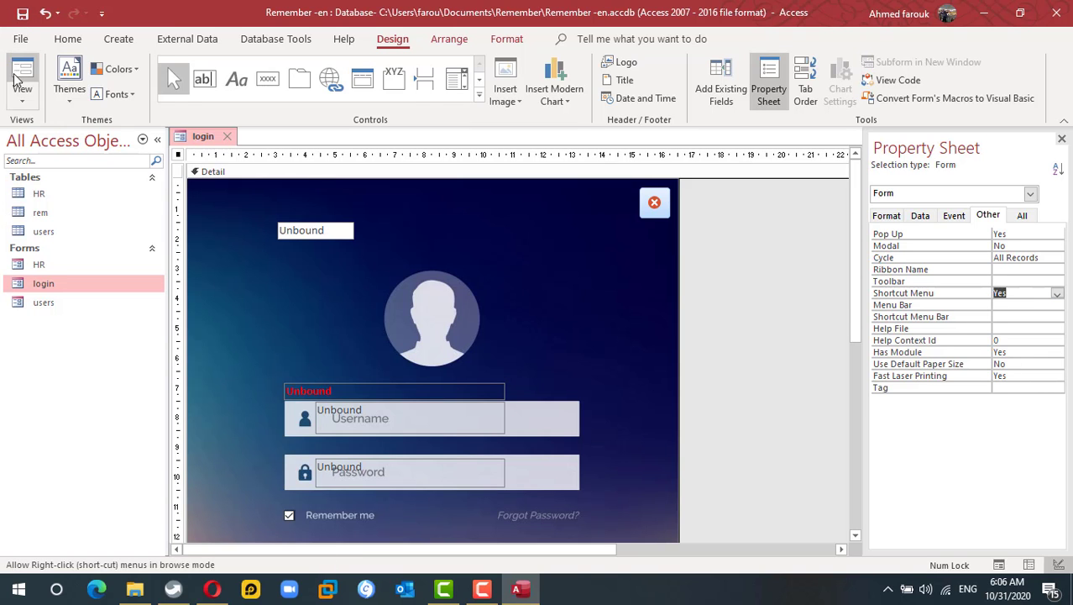
click(22, 76)
- Move the previewed login form aside, then close it
drag(445, 178, 522, 109)
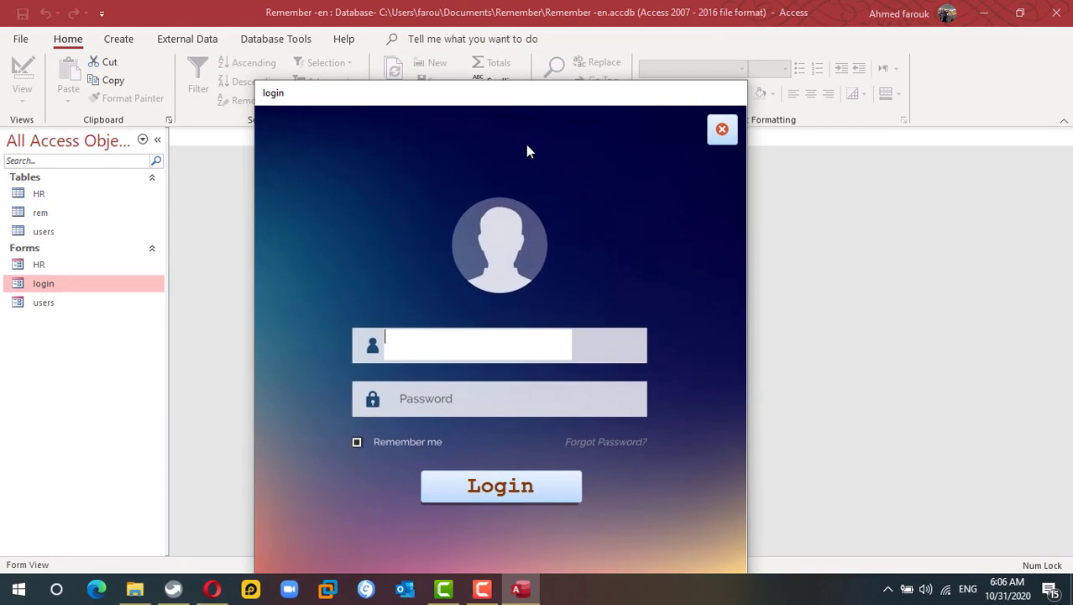
right_click(607, 117)
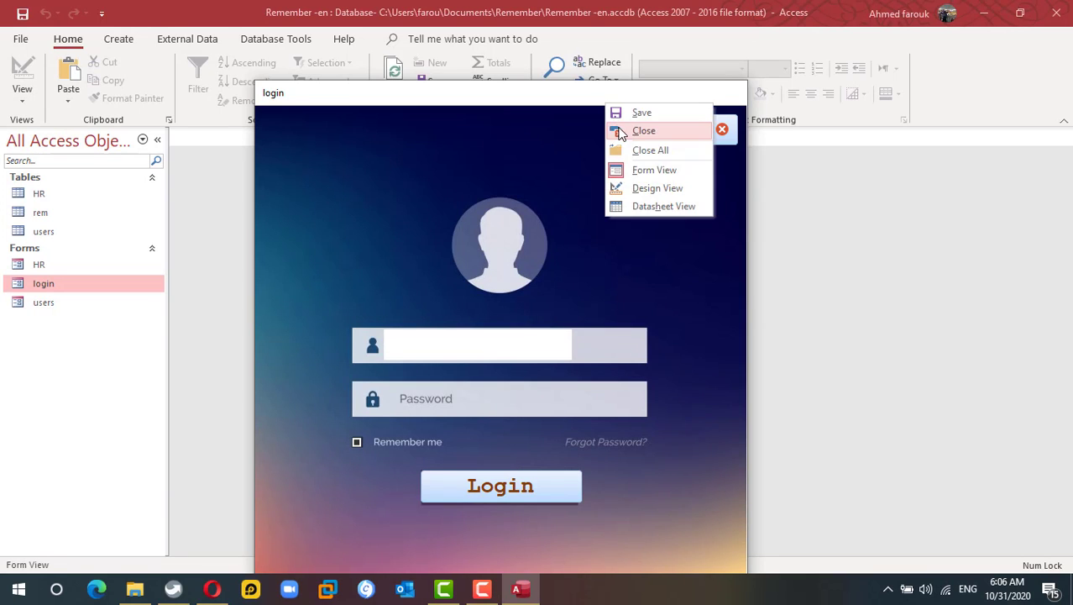
click(636, 127)
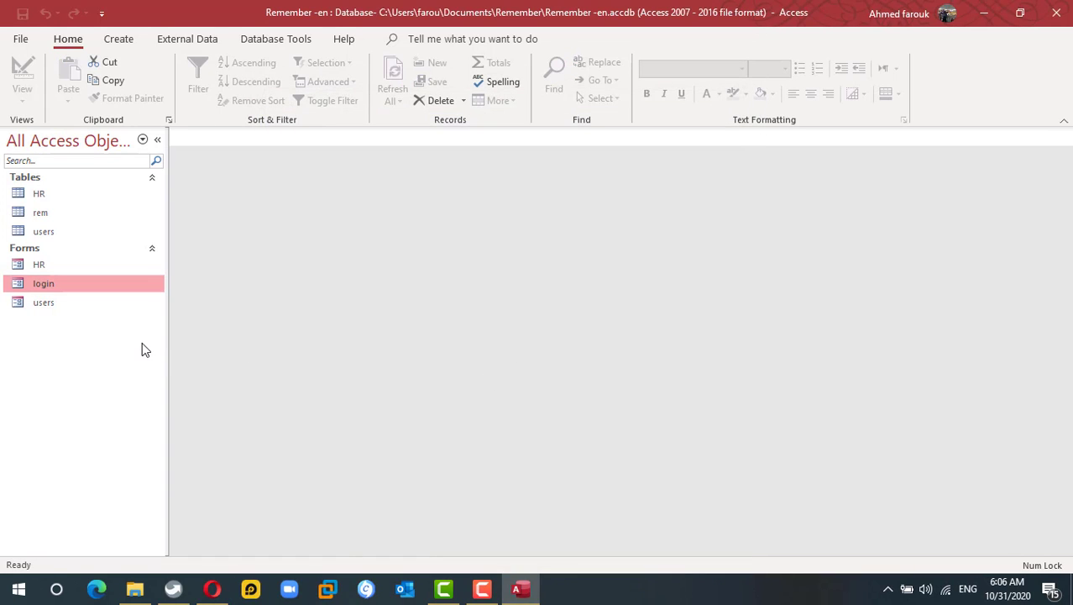
- Reopen the login form in Design View and open the Login button's On Click code
right_click(54, 284)
click(92, 316)
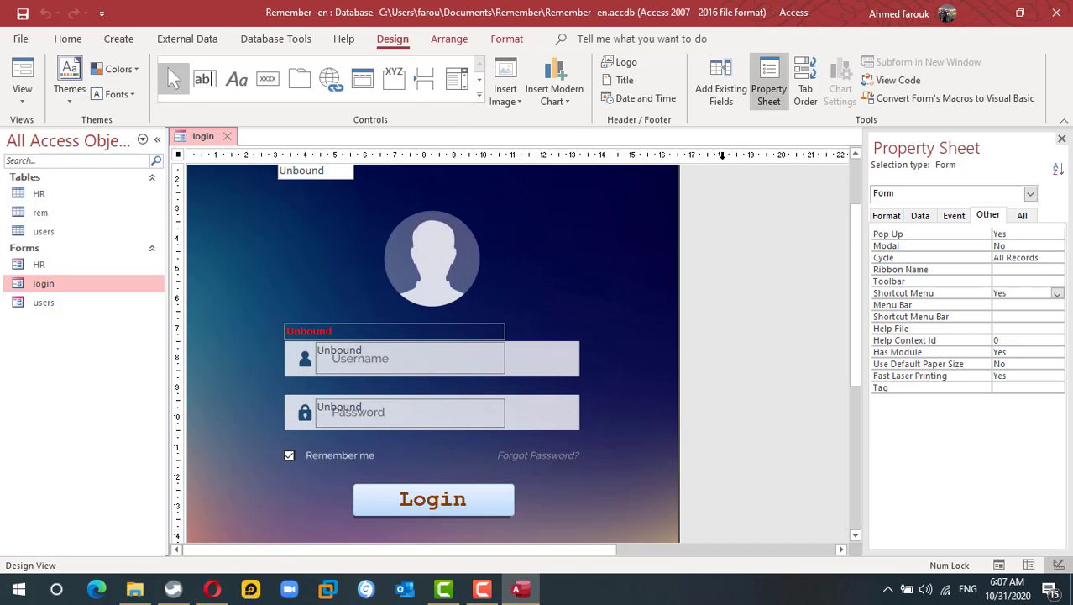
click(418, 498)
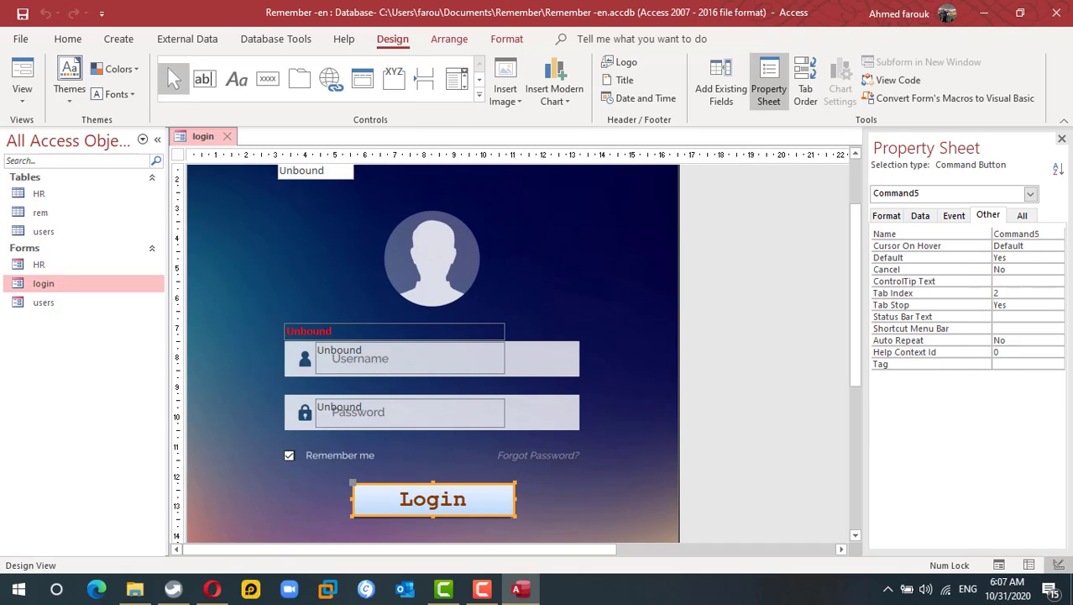
click(955, 217)
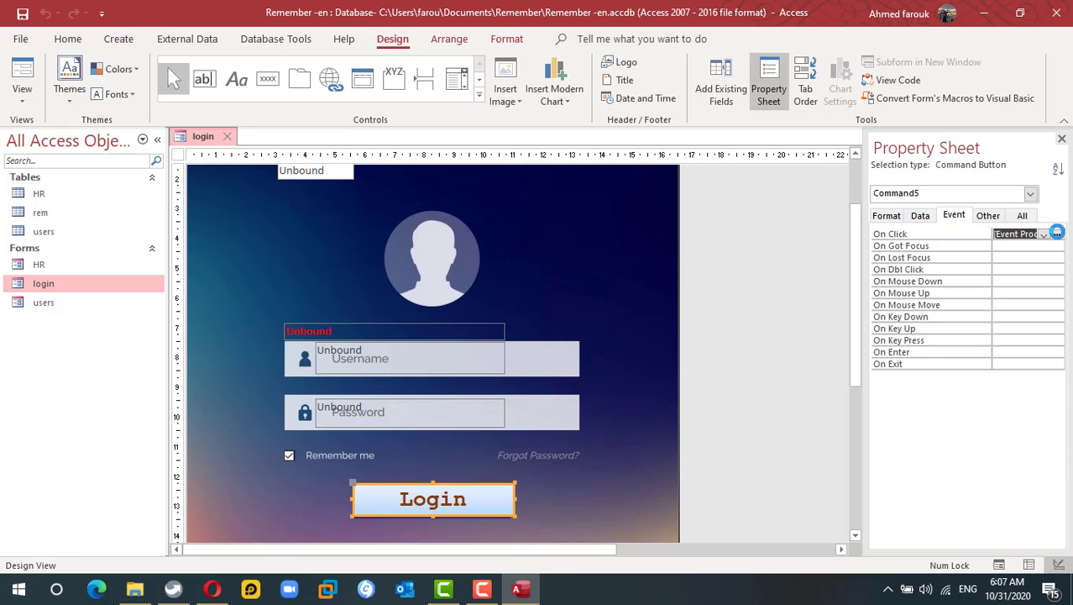
click(1056, 233)
scroll(530, 349, up, 1)
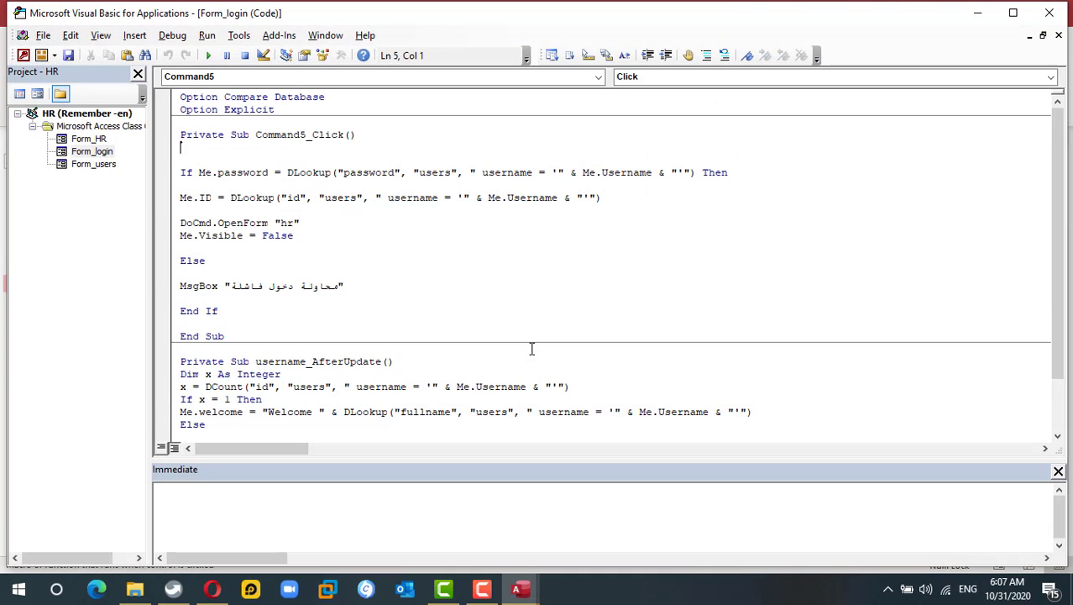
- After the ID lookup, add the line If Me.autologi = True Then
click(363, 172)
click(218, 210)
key(Return)
key(Return)
key(Return)
key(Return)
key(Return)
key(Return)
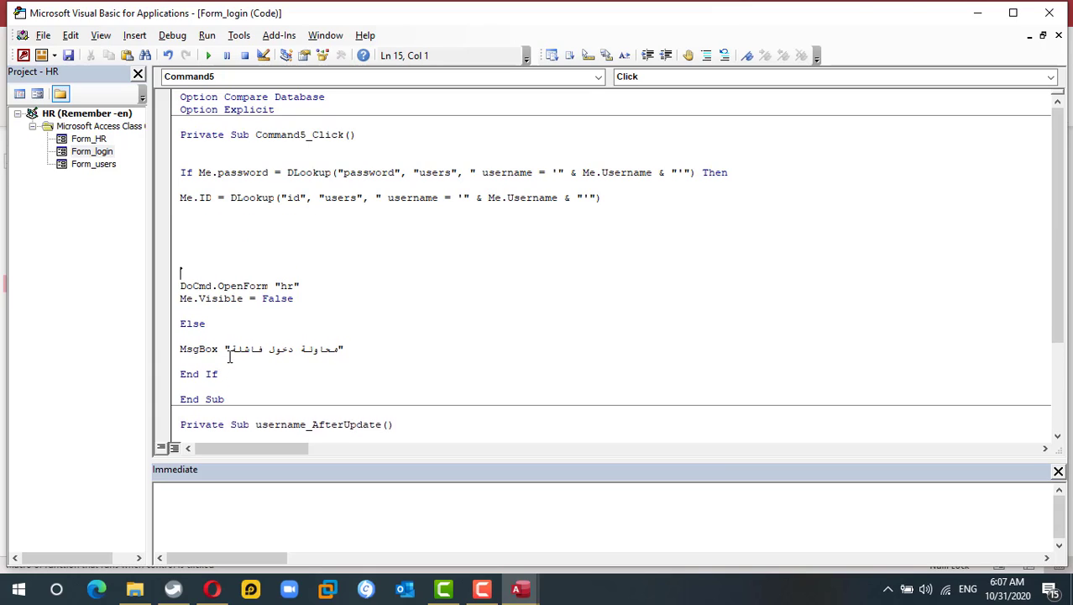
key(Up)
key(Up)
key(Up)
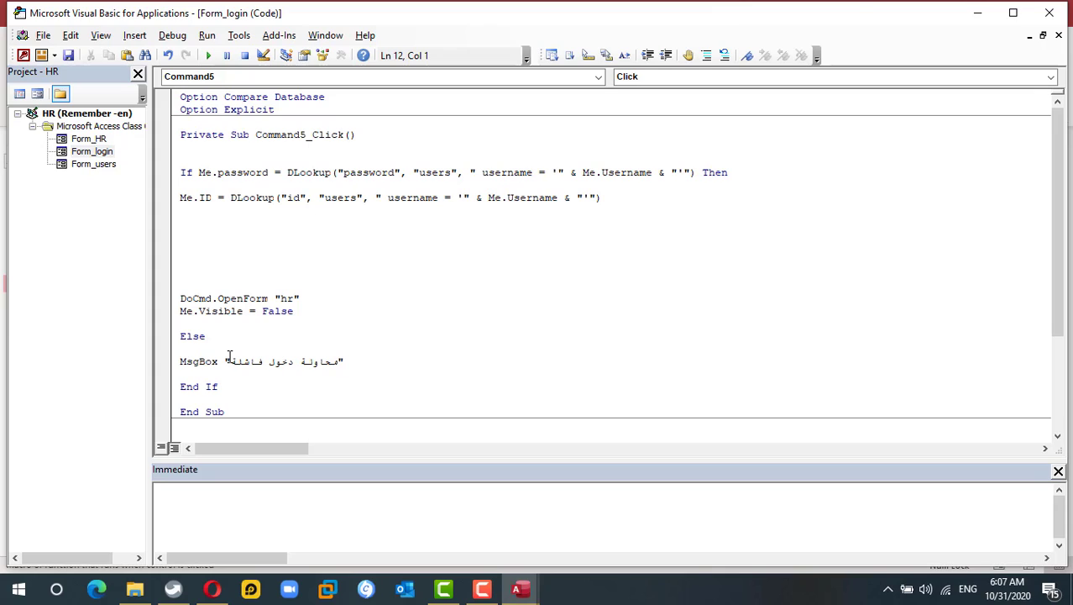
text(if me.aut)
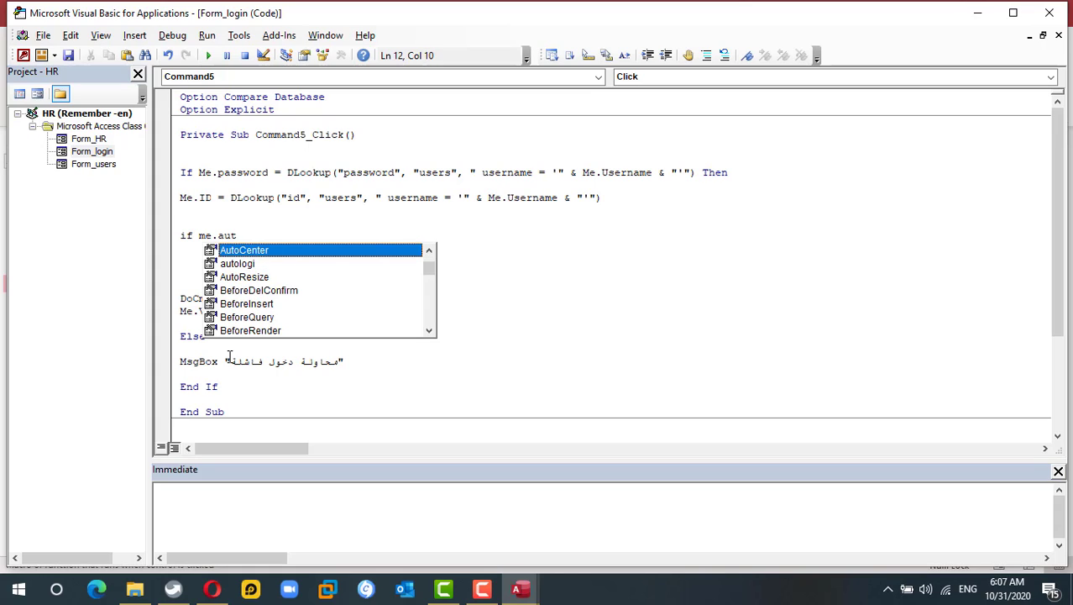
key(Down)
key(Tab)
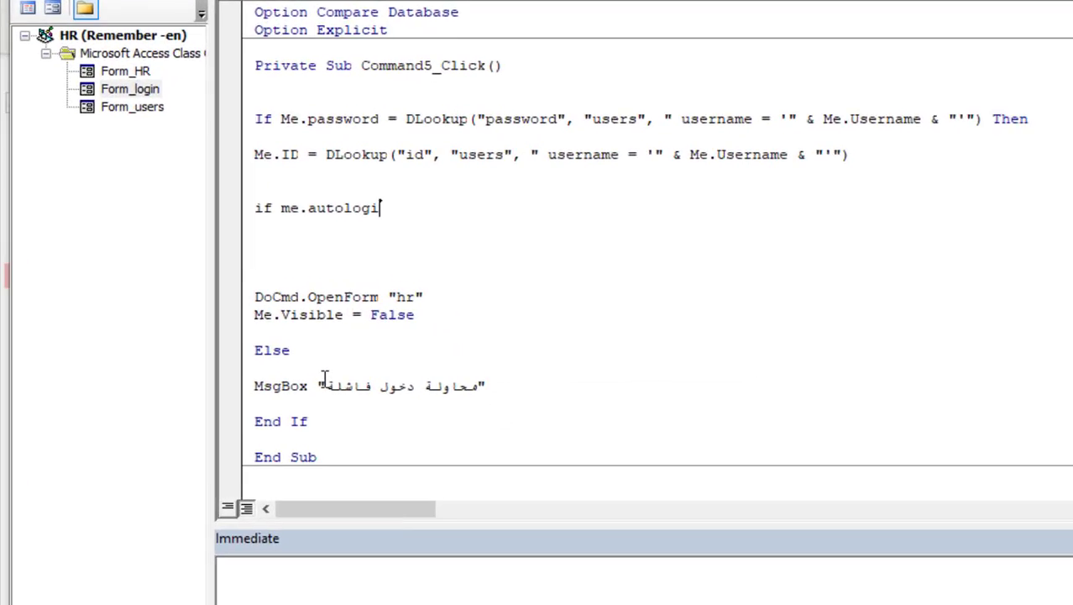
text(= true then)
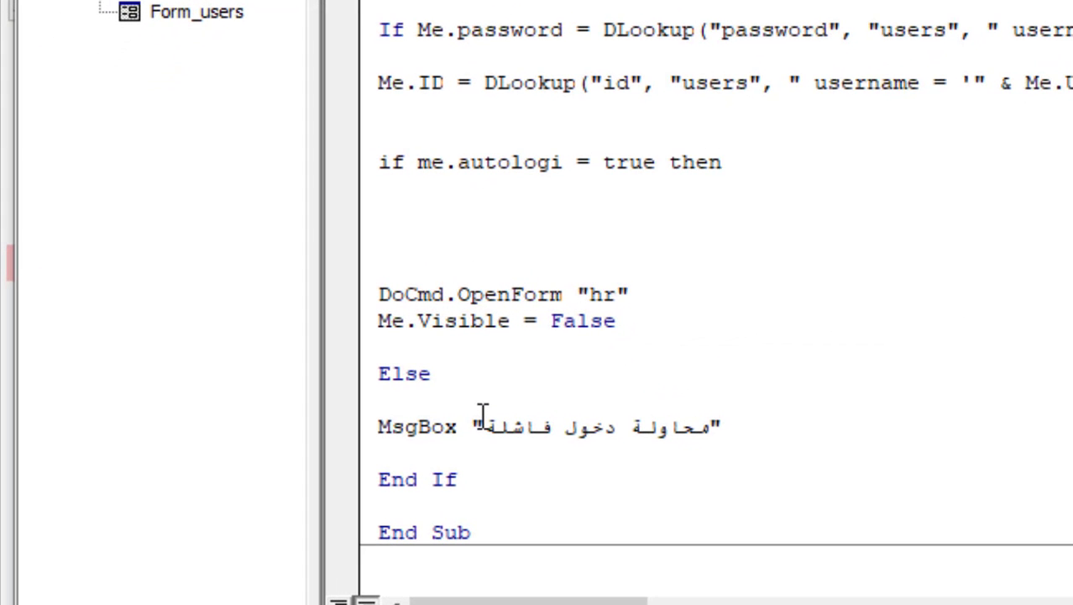
key(Return)
key(Return)
key(Return)
key(Return)
- Close the block with End If and return to Access with Alt+F11
text(flase)
double_click(410, 269)
text(end if)
click(517, 200)
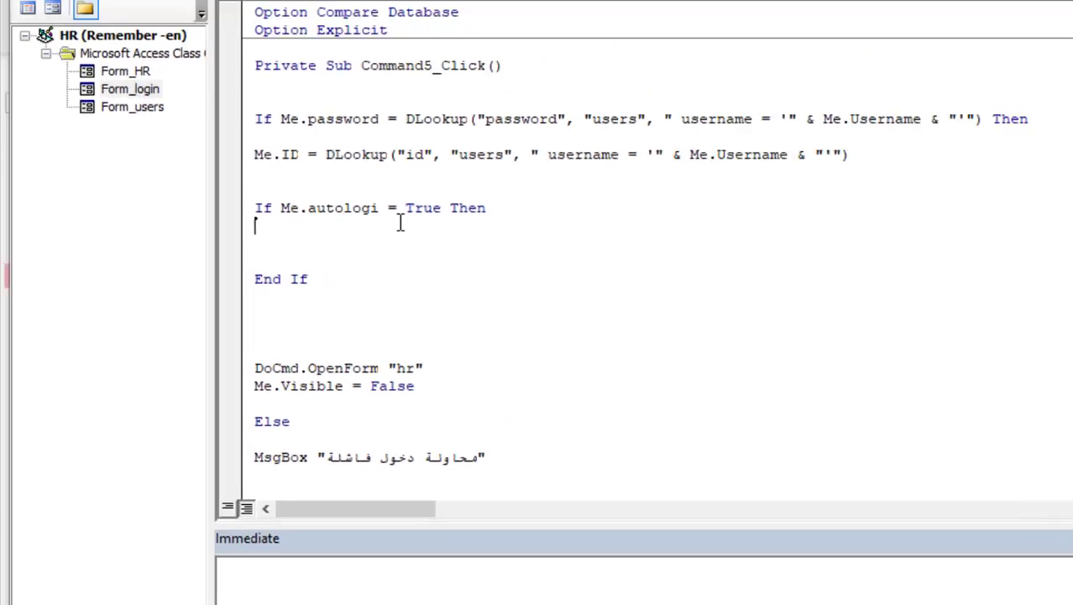
key(alt+F11)
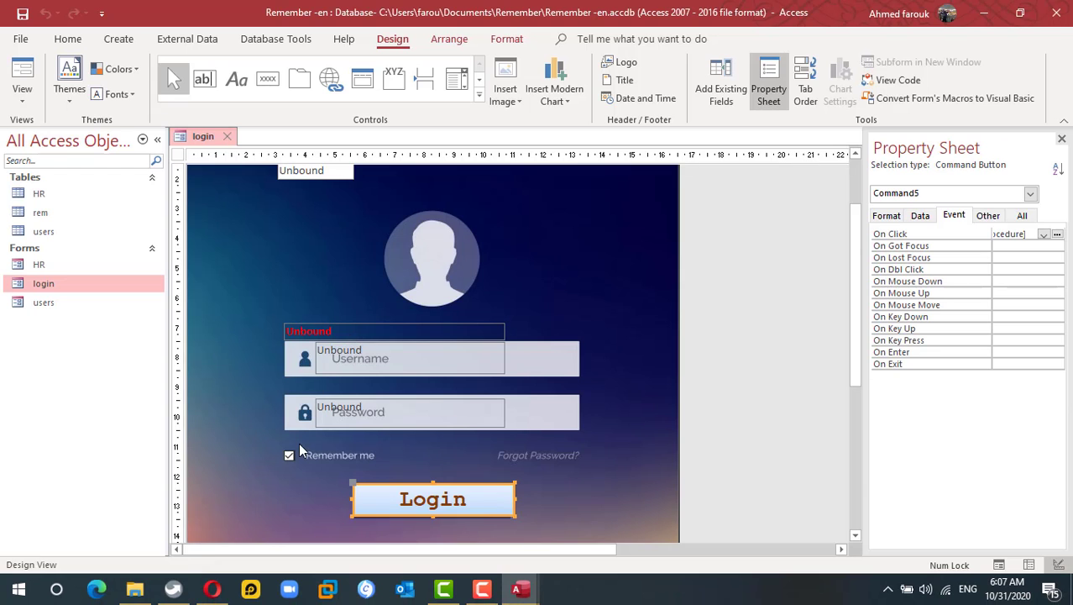
key(alt+F11)
key(alt+F11)
click(288, 457)
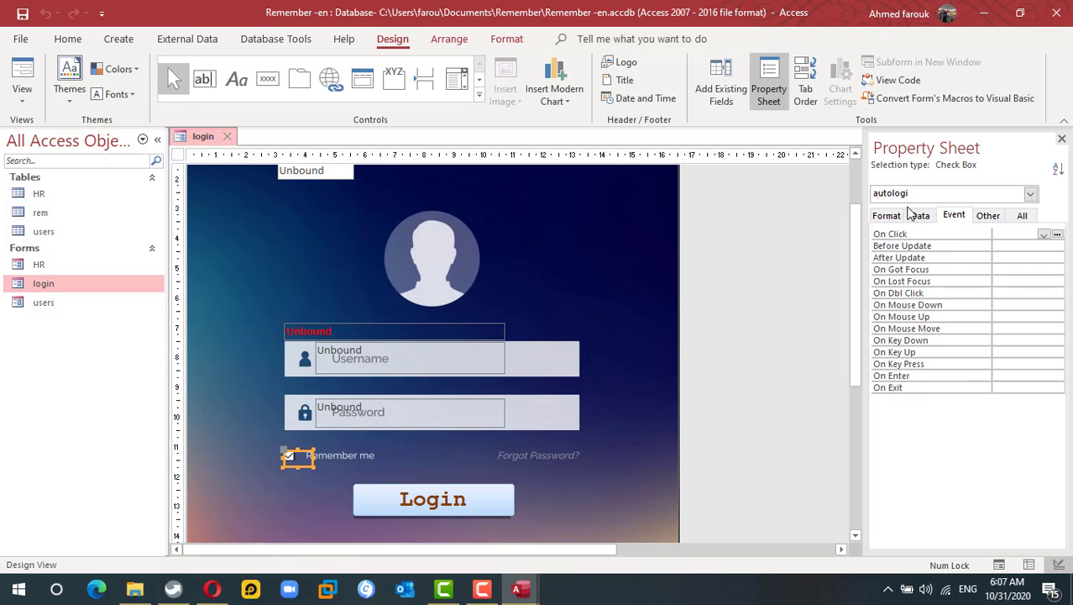
key(alt+F11)
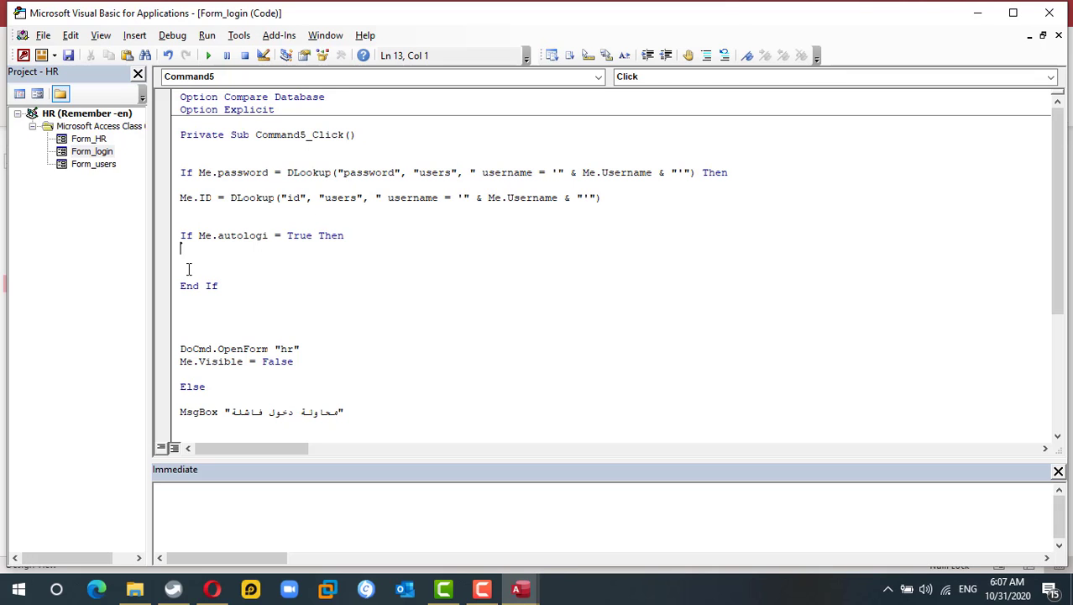
key(alt+F11)
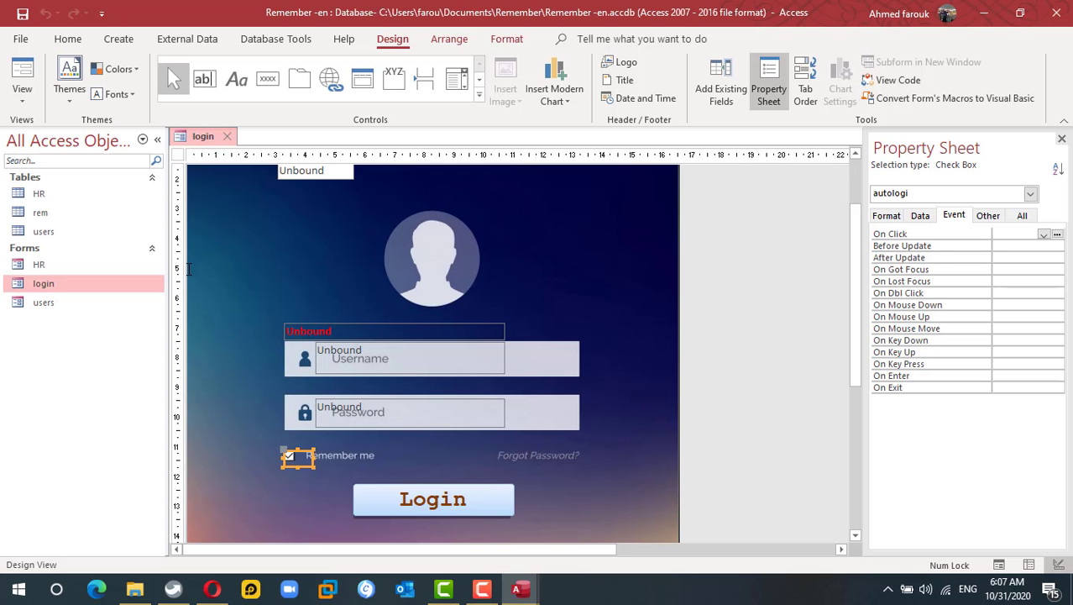
click(57, 216)
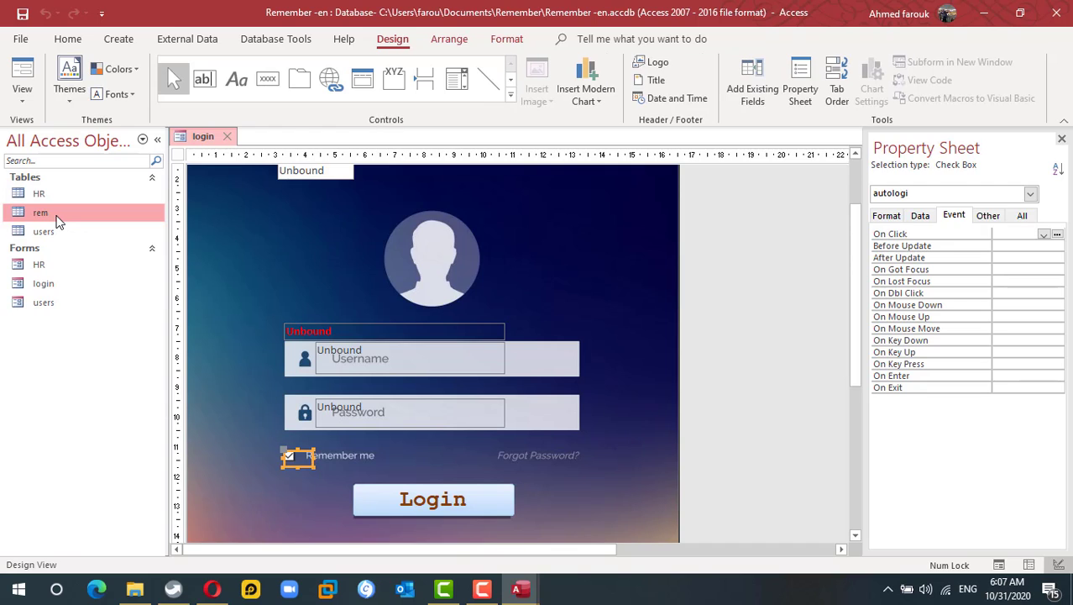
- Open the rem table datasheet, toggle rem on and off, and select the remid value
double_click(57, 217)
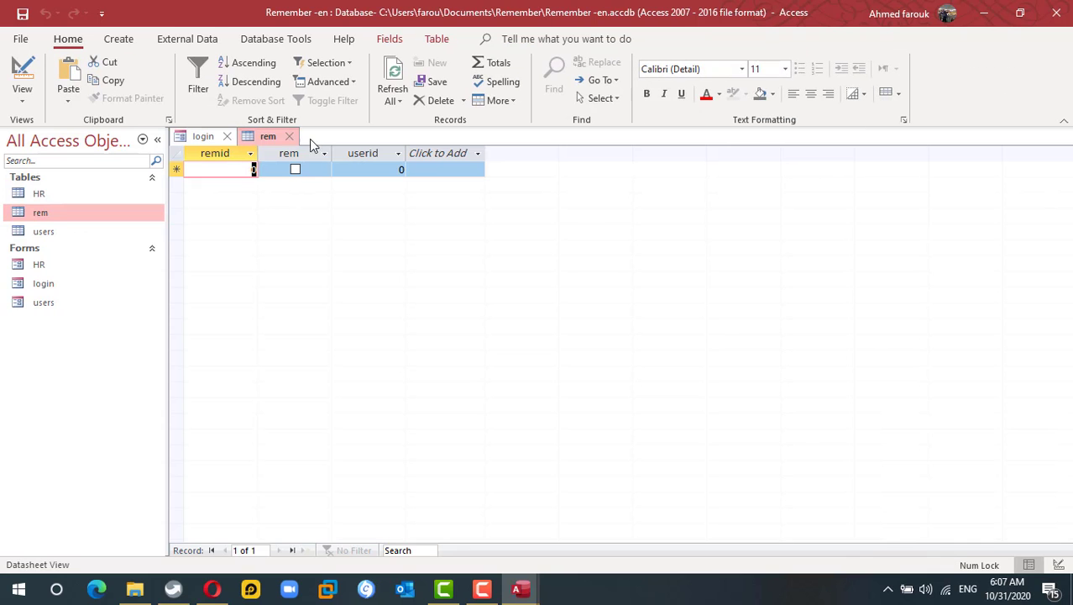
click(295, 170)
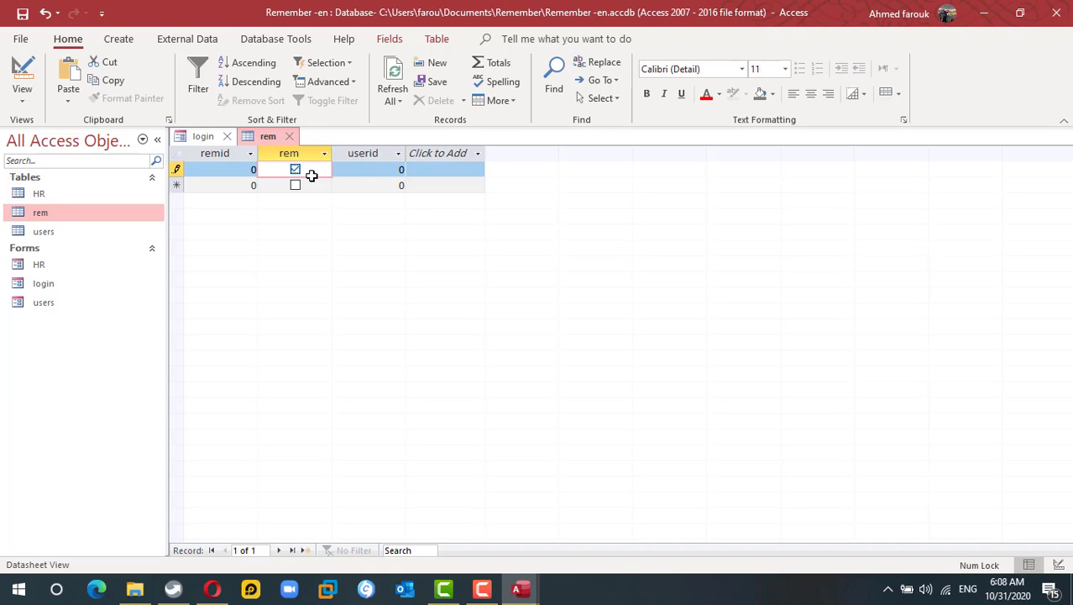
click(295, 169)
click(218, 171)
double_click(254, 171)
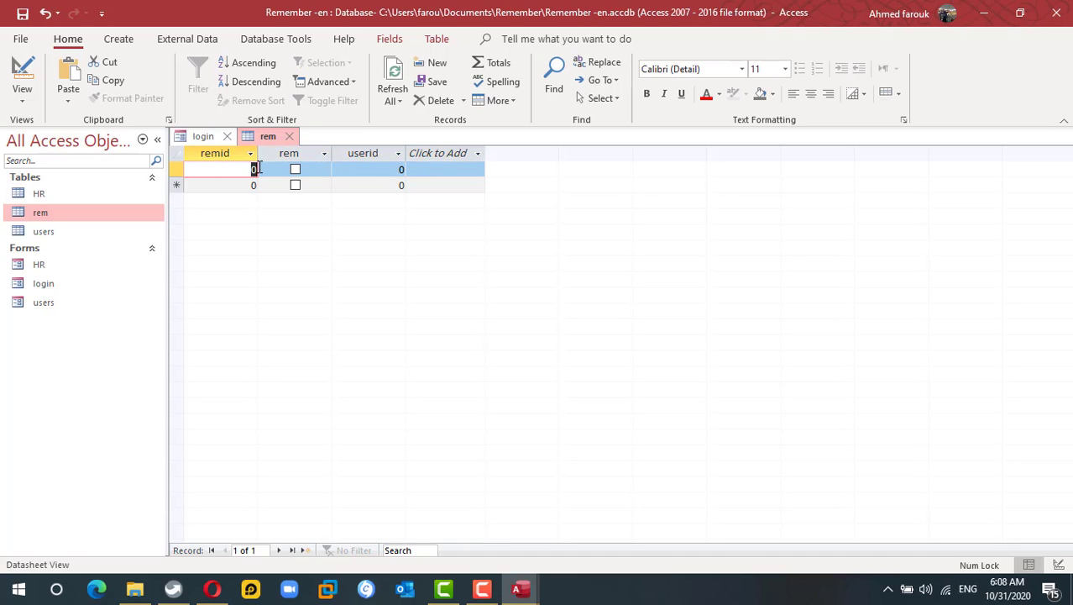